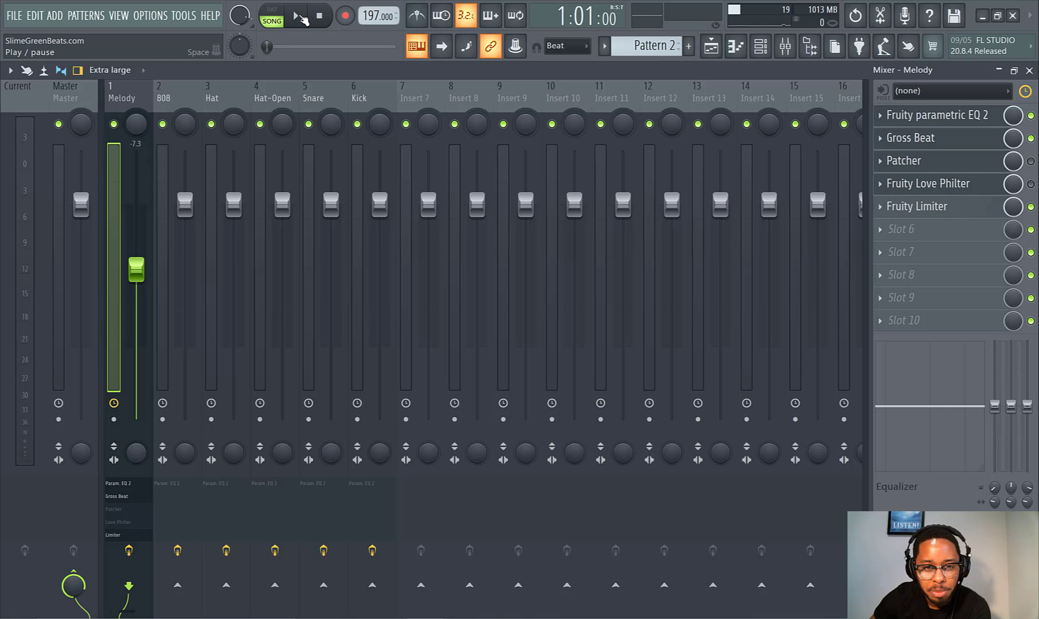
- Play the song, reset band 1 of the Melody track's Parametric EQ 2 and pull it back down as a low cut
{"action": "left_click", "coordinate": [300, 18]}
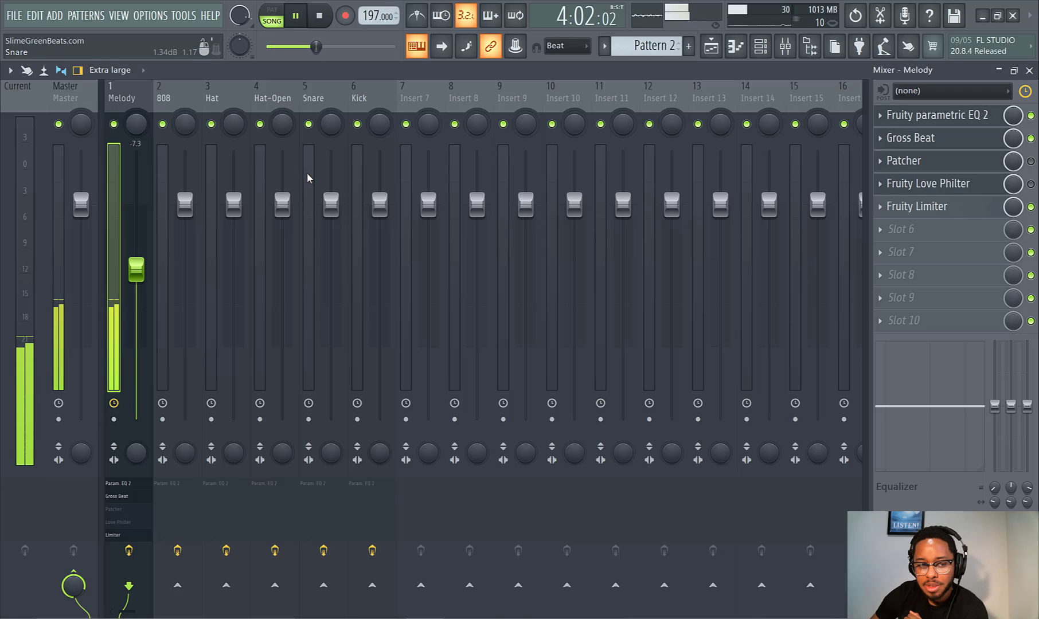
{"action": "left_click", "coordinate": [937, 123]}
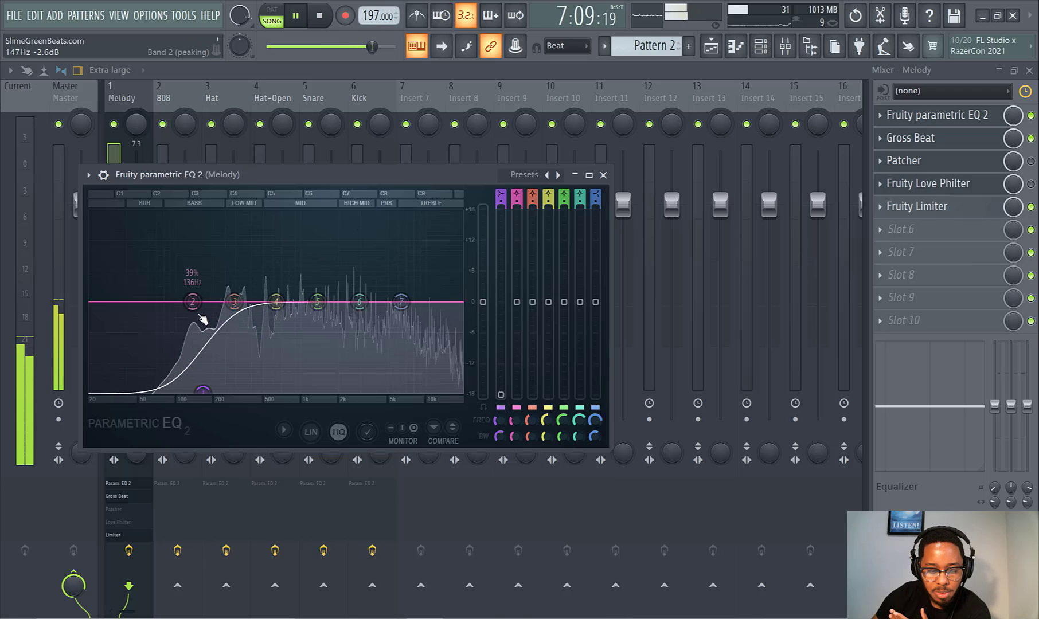
{"action": "right_click", "coordinate": [206, 391]}
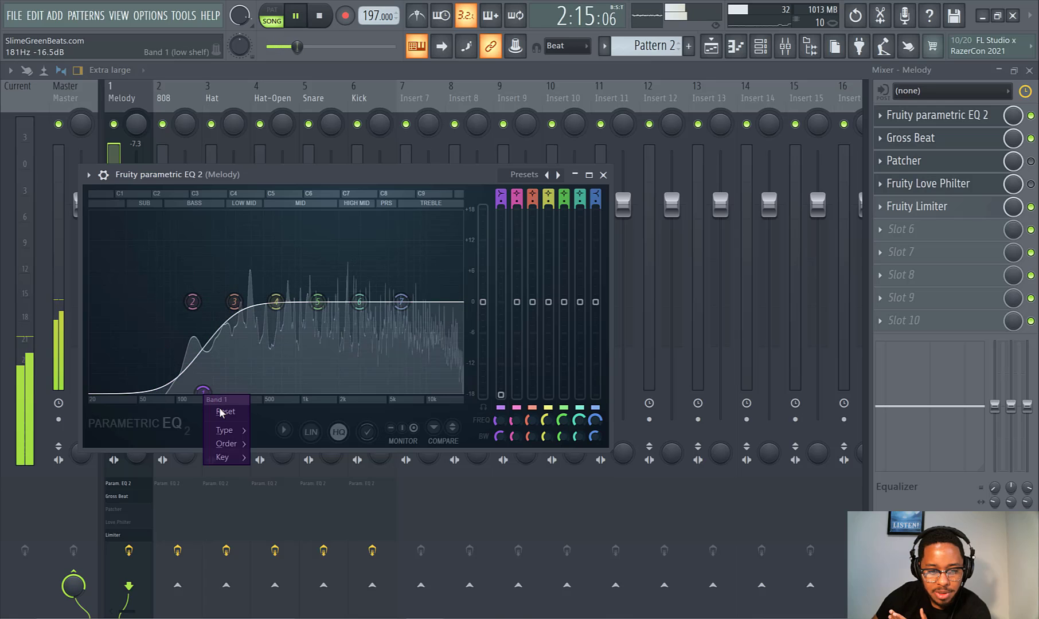
{"action": "left_click", "coordinate": [218, 411]}
{"action": "left_click_drag", "start_coordinate": [145, 309], "coordinate": [159, 390]}
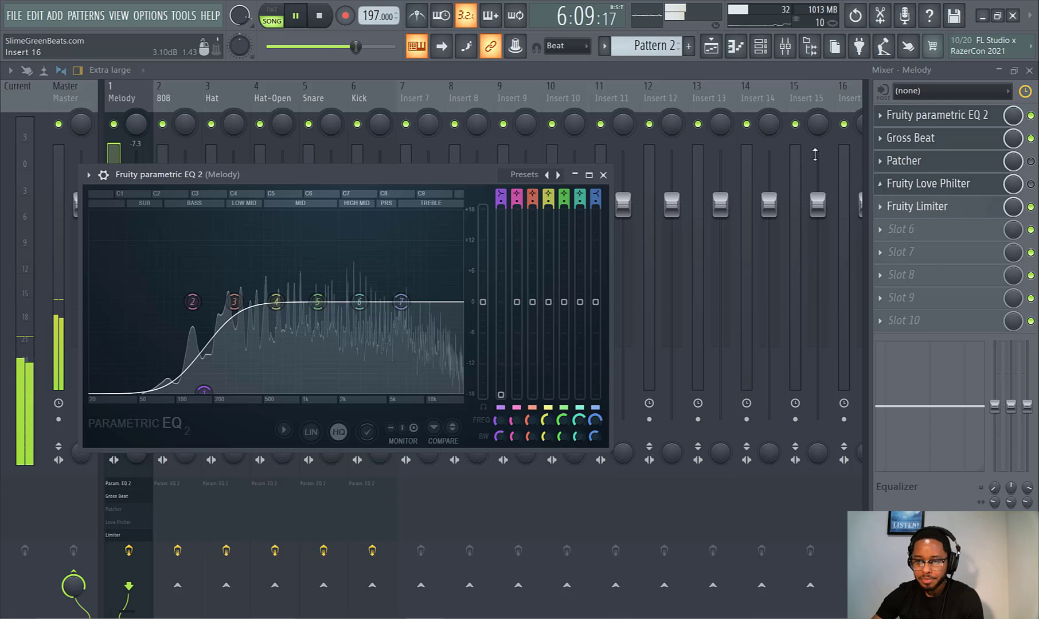
{"action": "key", "text": "Escape"}
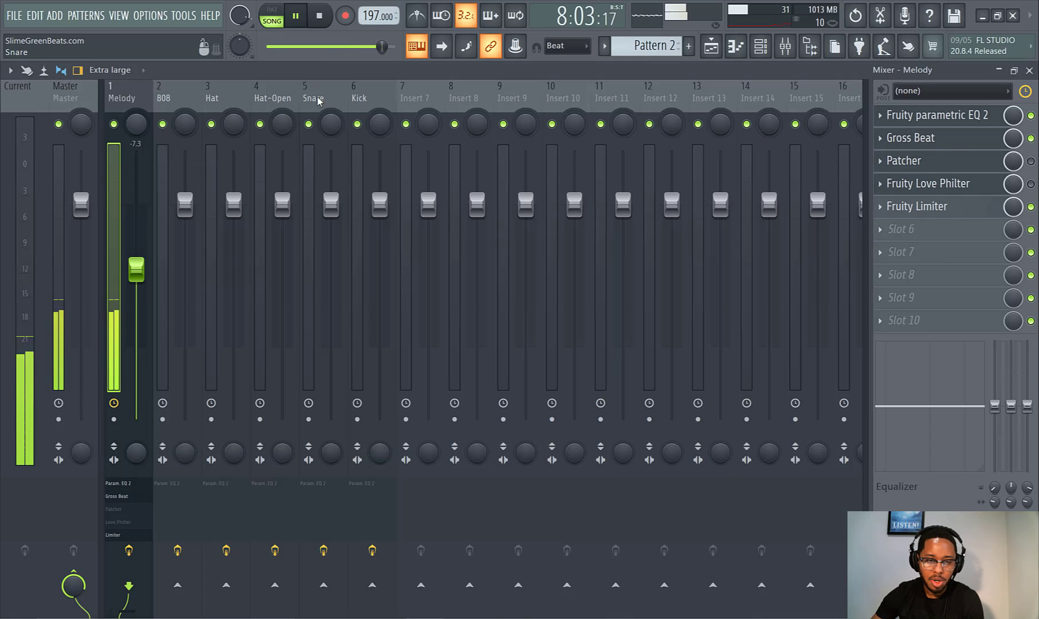
- Reset the Melody mixer track's fader and pull it down to -7.6 dB
{"action": "right_click", "coordinate": [140, 277]}
{"action": "left_click", "coordinate": [157, 290]}
{"action": "left_click_drag", "start_coordinate": [141, 215], "coordinate": [137, 272]}
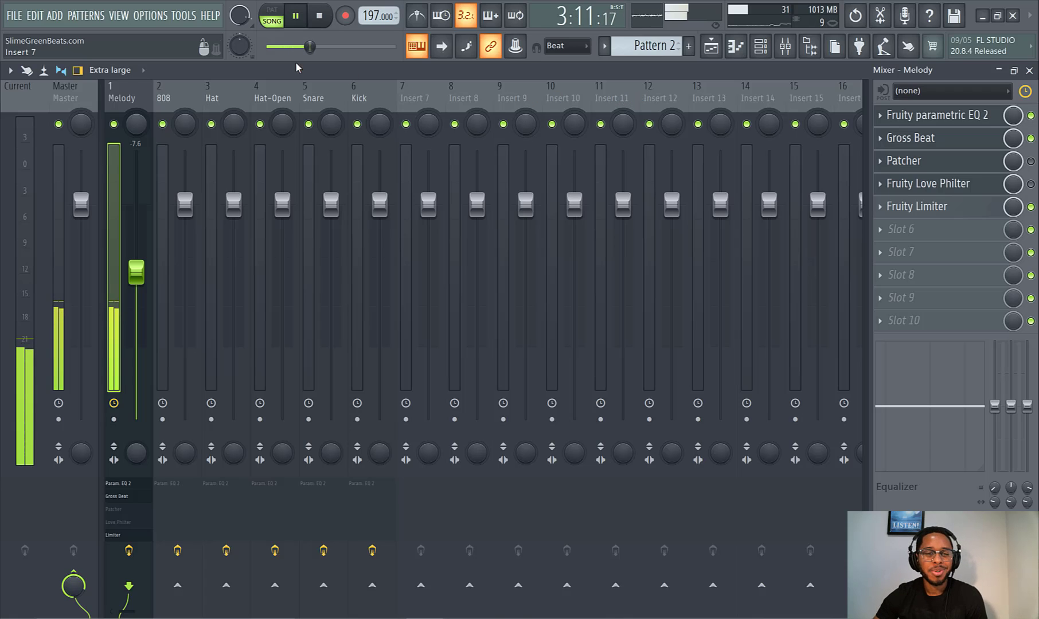
- Stop playback in the playlist and add a FLEX instrument channel
{"action": "left_click", "coordinate": [711, 46]}
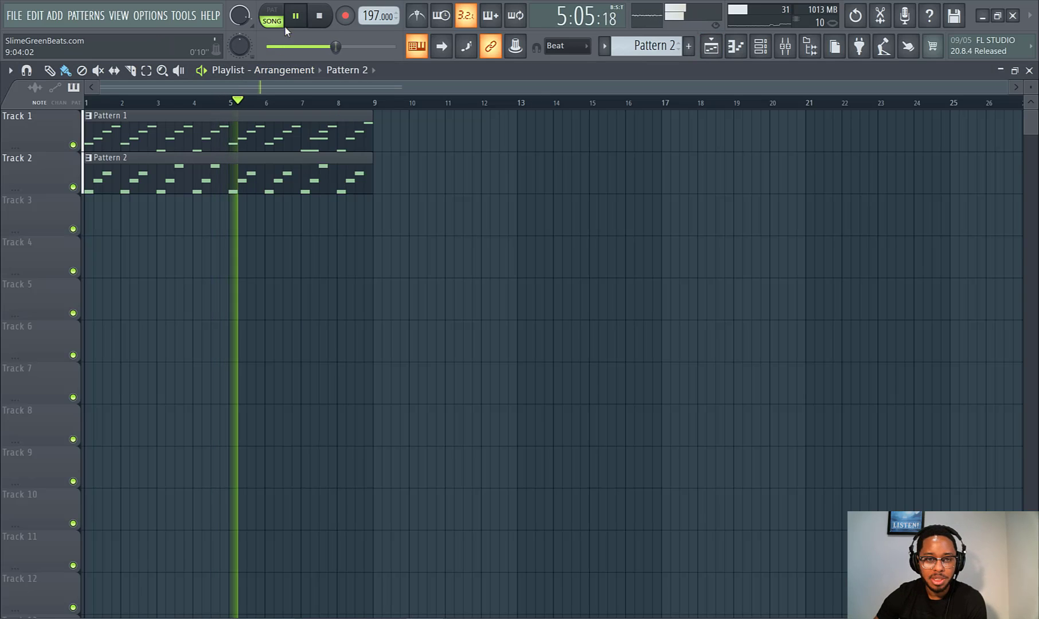
{"action": "key", "text": "space"}
{"action": "left_click", "coordinate": [55, 16]}
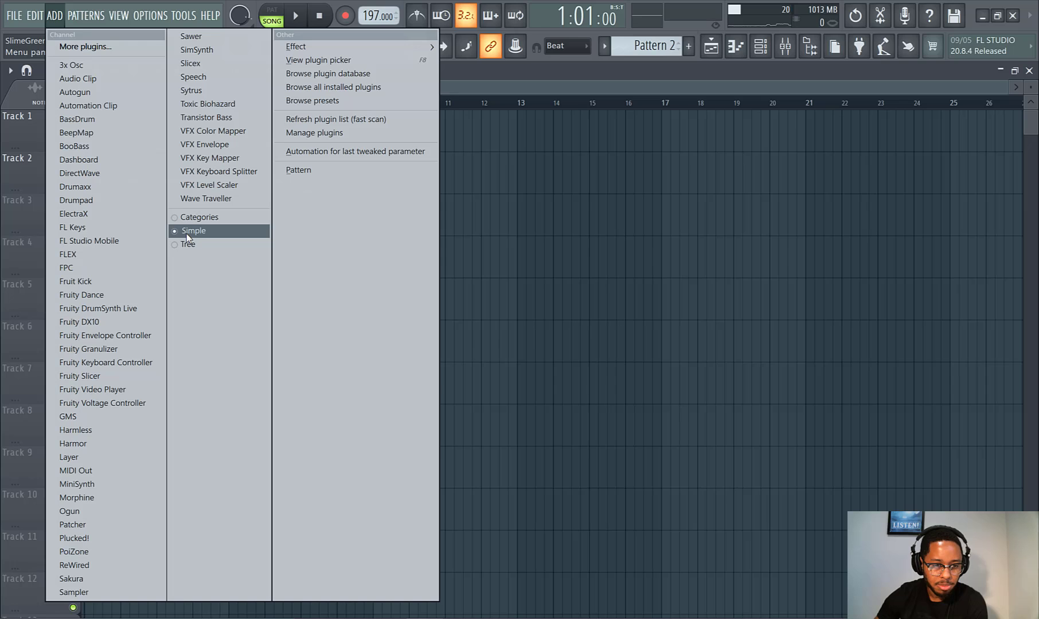
{"action": "left_click", "coordinate": [89, 258]}
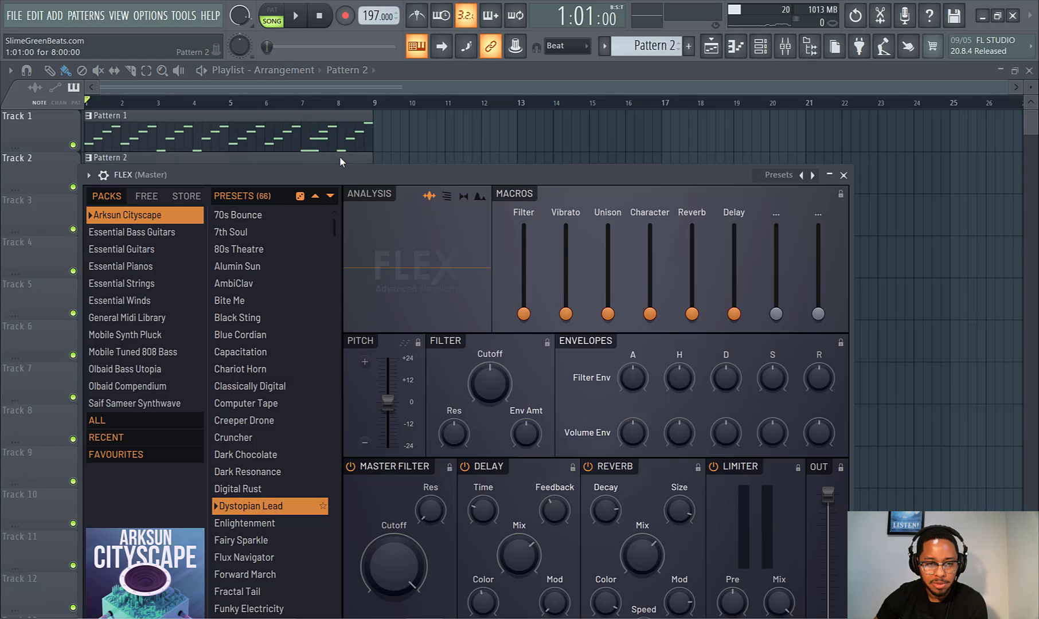
{"action": "left_click_drag", "start_coordinate": [329, 175], "coordinate": [383, 82]}
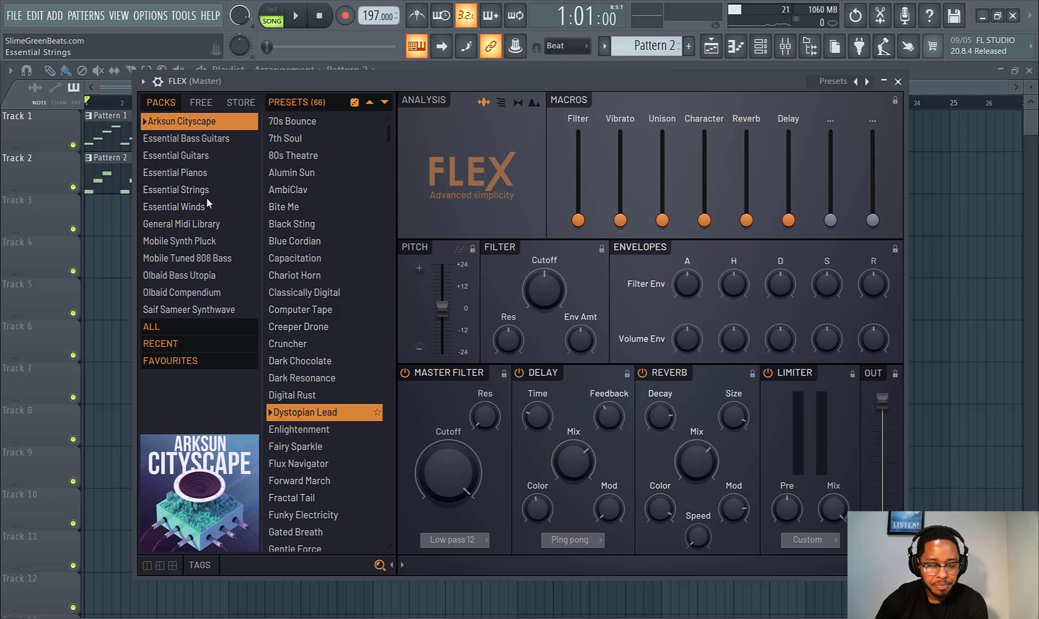
- Audition Essential Bass Guitars presets in FLEX against the playing melody and load Deeper Purple Fingered
{"action": "left_click", "coordinate": [192, 139]}
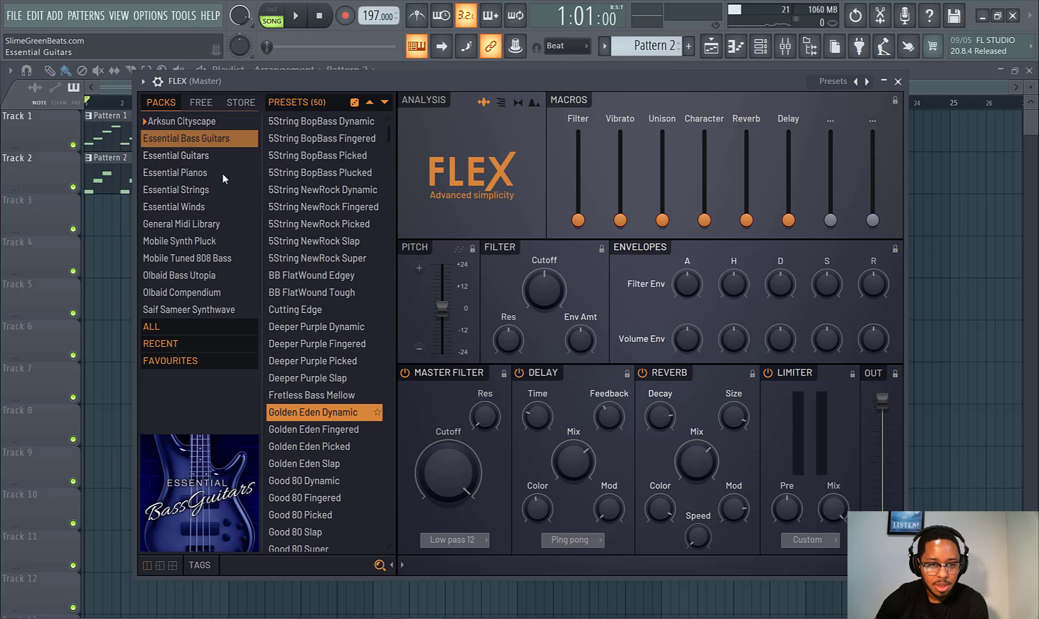
{"action": "left_click", "coordinate": [318, 185]}
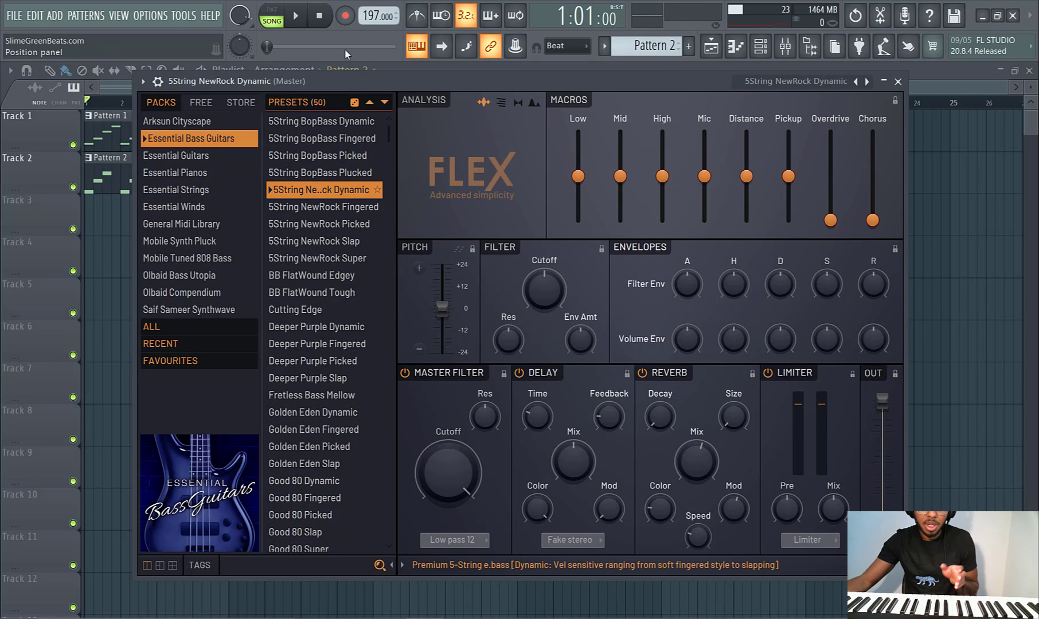
{"action": "left_click", "coordinate": [297, 16]}
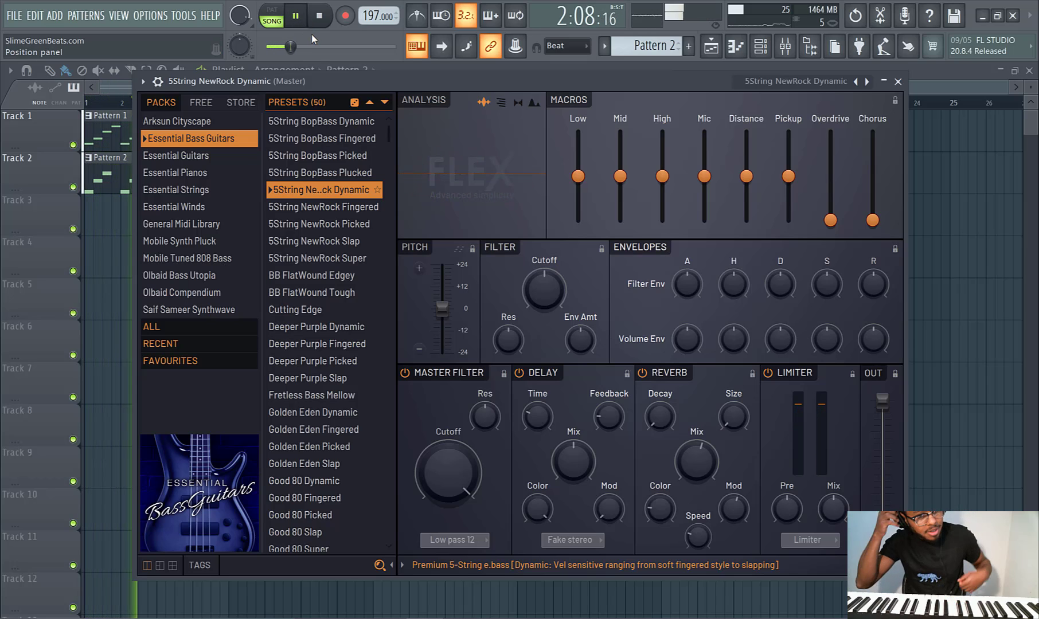
{"action": "left_click", "coordinate": [316, 45]}
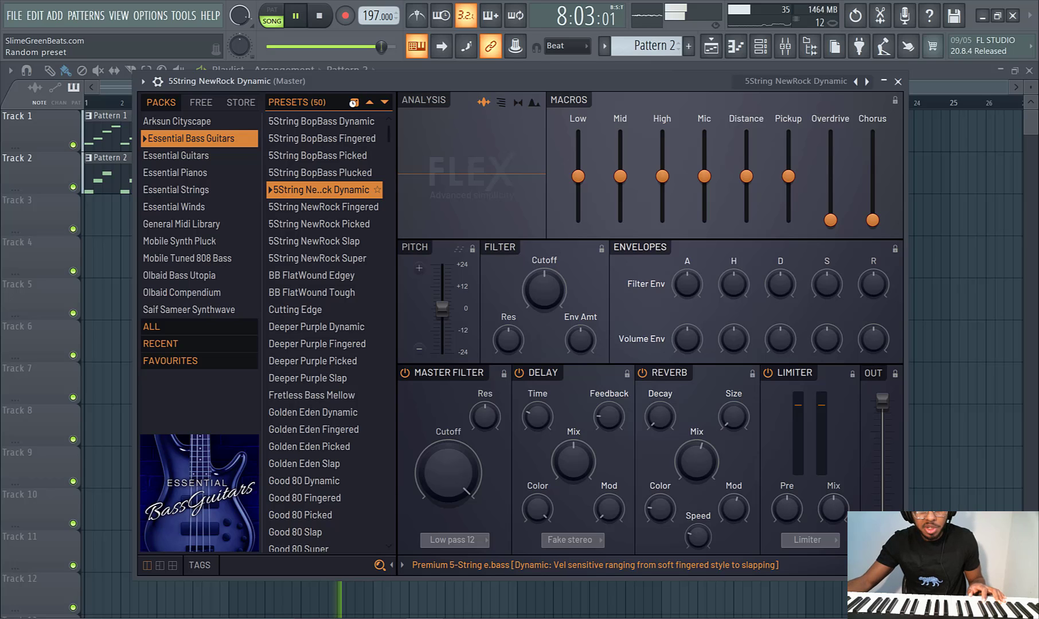
{"action": "left_click", "coordinate": [352, 103]}
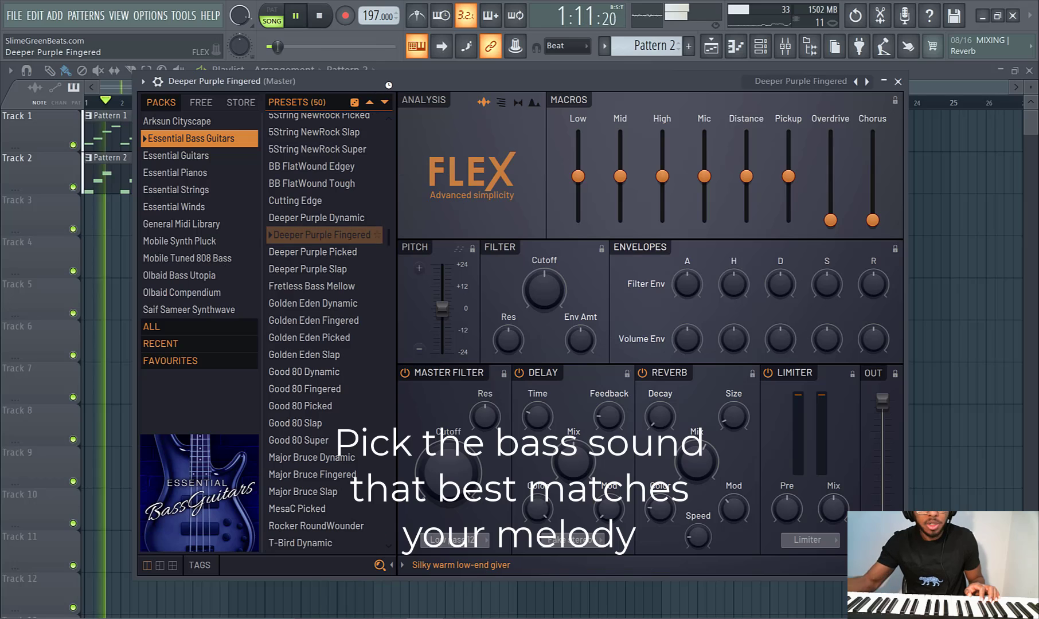
{"action": "left_click", "coordinate": [317, 234]}
{"action": "mouse_move", "coordinate": [388, 84]}
{"action": "left_mouse_down"}
{"action": "mouse_move", "coordinate": [634, 192]}
{"action": "mouse_move", "coordinate": [365, 69]}
{"action": "mouse_move", "coordinate": [424, 91]}
{"action": "mouse_move", "coordinate": [398, 99]}
{"action": "left_mouse_up"}
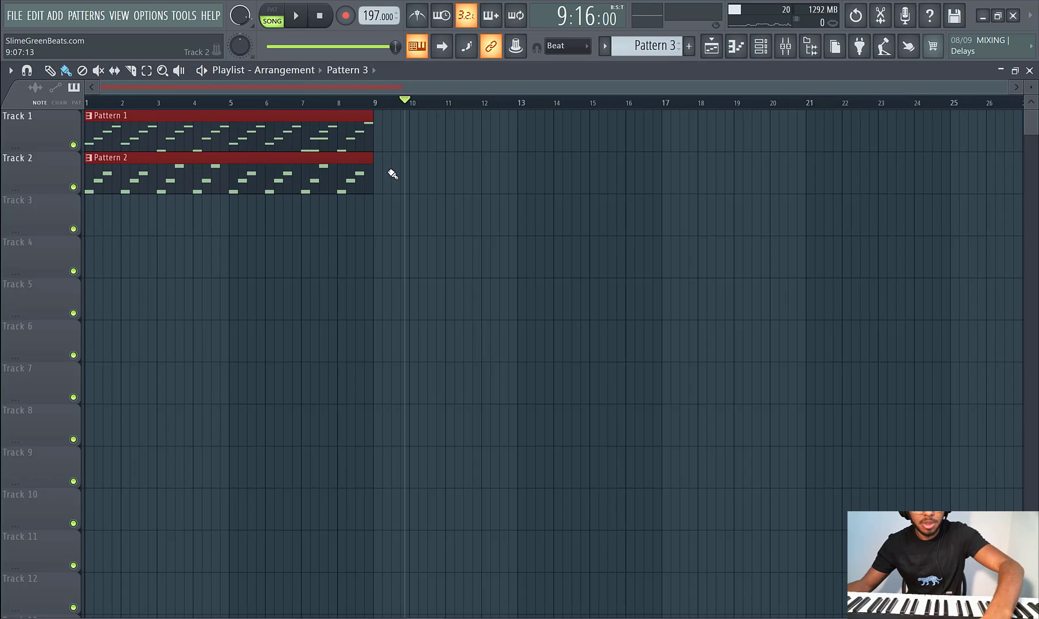
- Duplicate the Pattern 1 and Pattern 2 clips from bar 9 and return the playhead to the start
{"action": "key", "text": "ctrl+b"}
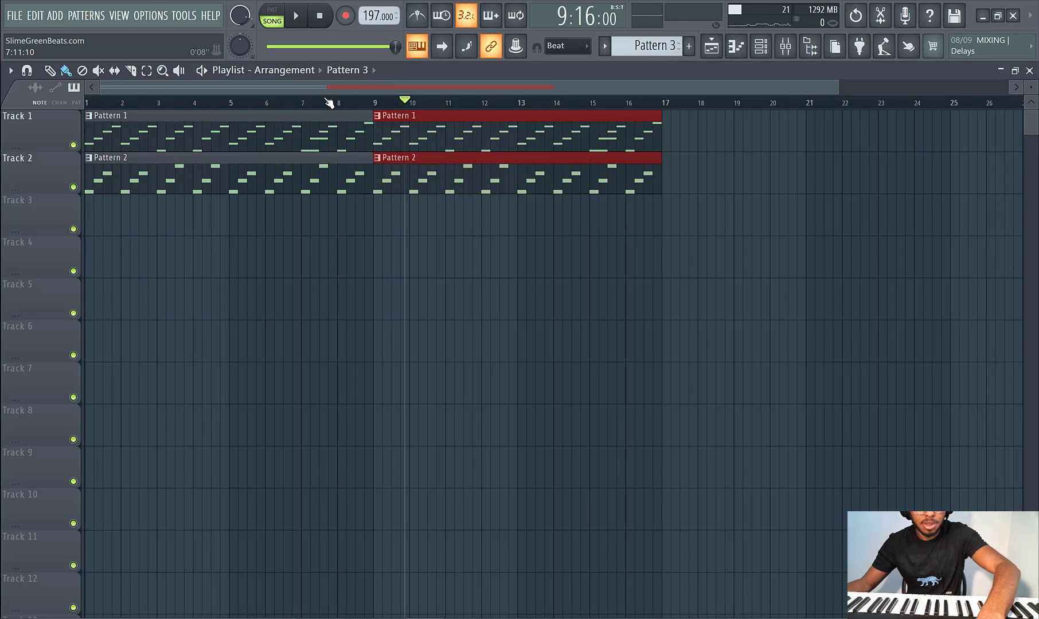
{"action": "key", "text": "ctrl+d"}
{"action": "left_click_drag", "start_coordinate": [405, 102], "coordinate": [3, 121]}
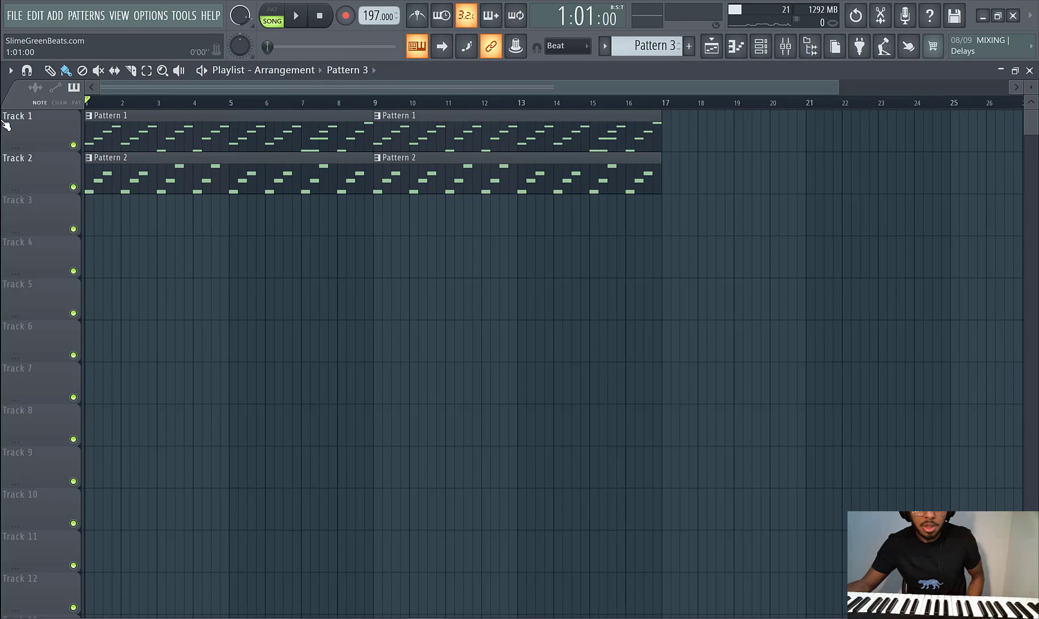
- Record a bass line into a new pattern placed at bar 1 of Track 3
{"action": "left_click", "coordinate": [690, 46]}
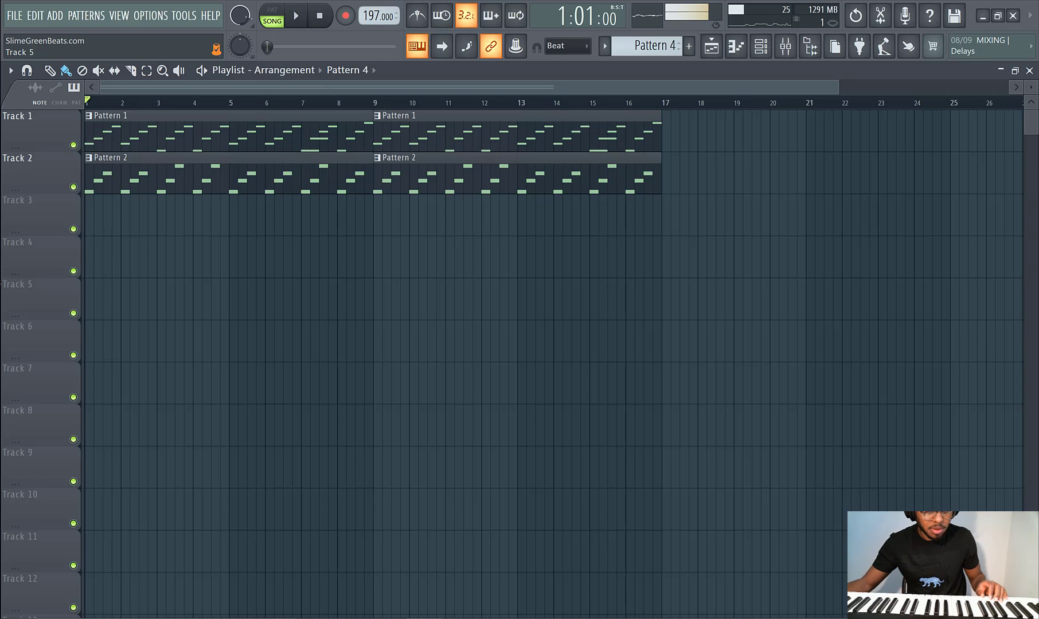
{"action": "left_click_drag", "start_coordinate": [148, 227], "coordinate": [23, 208]}
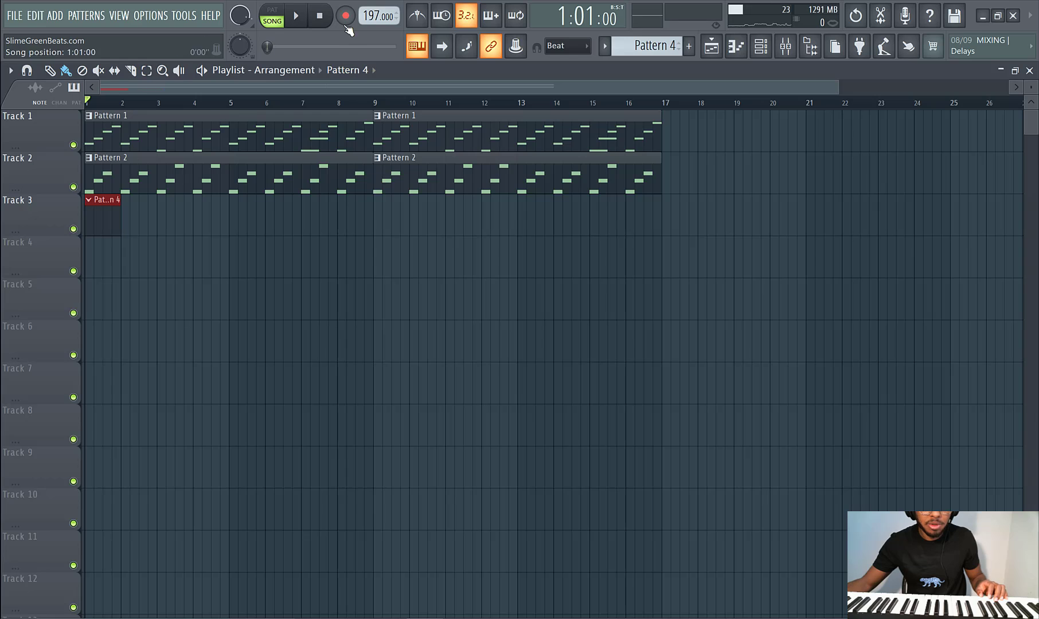
{"action": "left_click", "coordinate": [345, 17]}
{"action": "left_click", "coordinate": [296, 18]}
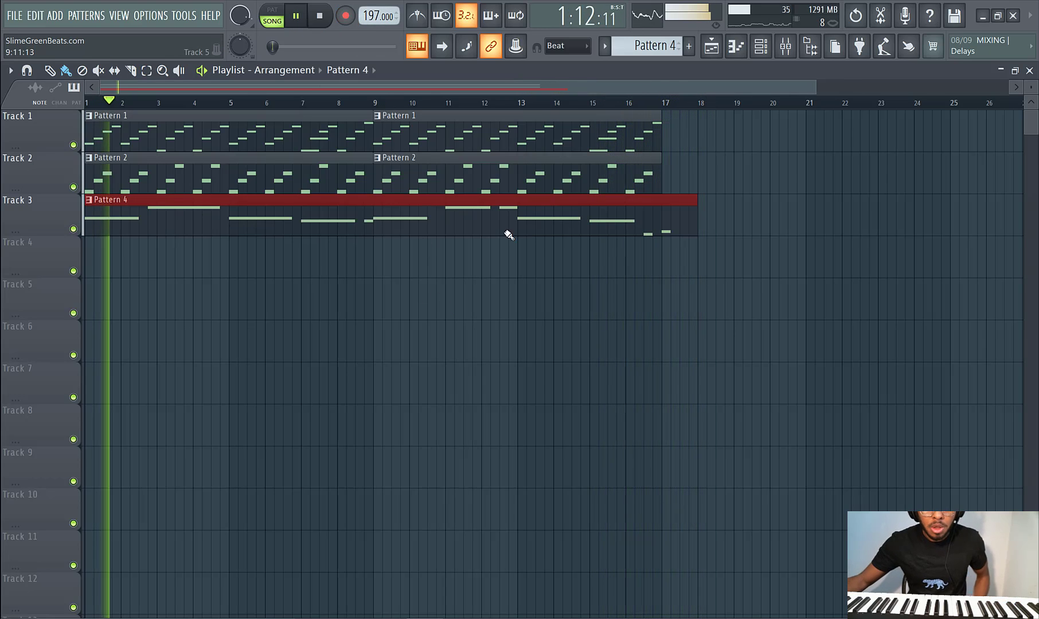
- Delete the stray C4 note at bar 17 of the bass pattern and shift the first A4 note to start at bar 3
{"action": "double_click", "coordinate": [559, 209]}
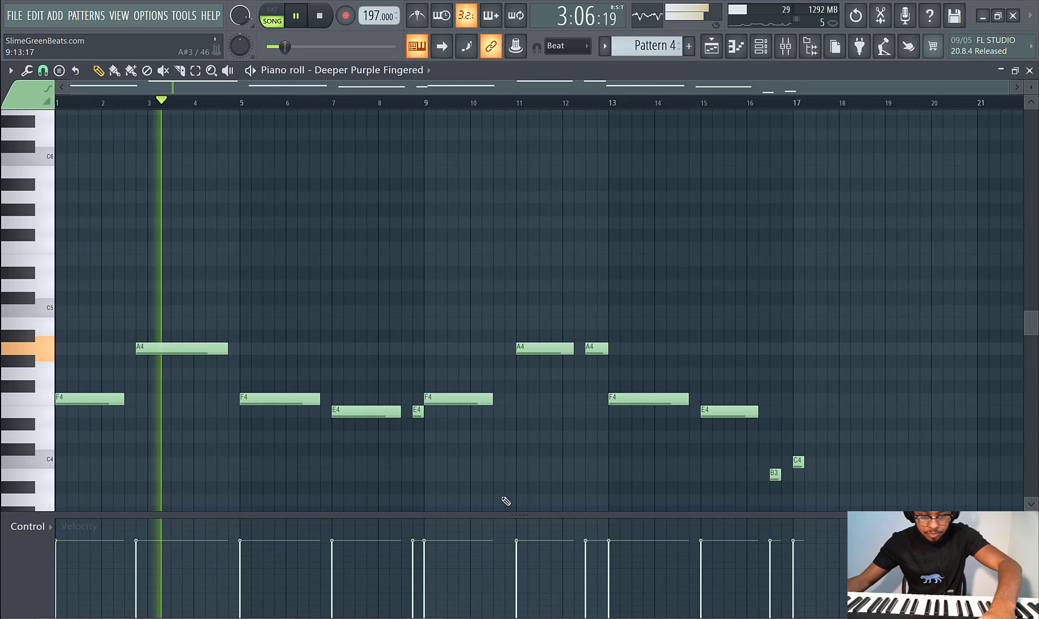
{"action": "right_click", "coordinate": [774, 474]}
{"action": "left_click_drag", "start_coordinate": [796, 465], "coordinate": [774, 476]}
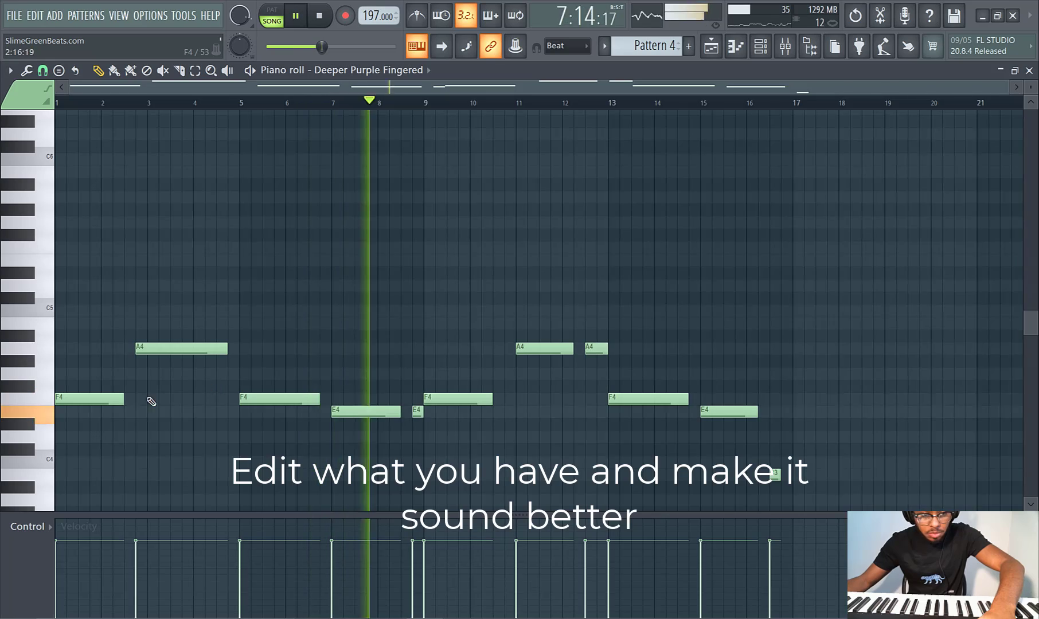
{"action": "left_click_drag", "start_coordinate": [166, 348], "coordinate": [177, 348]}
{"action": "scroll", "coordinate": [635, 369], "scroll_direction": "up", "scroll_amount": 1}
{"action": "scroll", "coordinate": [821, 420], "scroll_direction": "down", "scroll_amount": 1}
{"action": "left_click_drag", "start_coordinate": [815, 436], "coordinate": [828, 437]}
- Route the Deeper Purple Fingered channel to mixer track 2 (808)
{"action": "key", "text": "F6"}
{"action": "key", "text": "F6"}
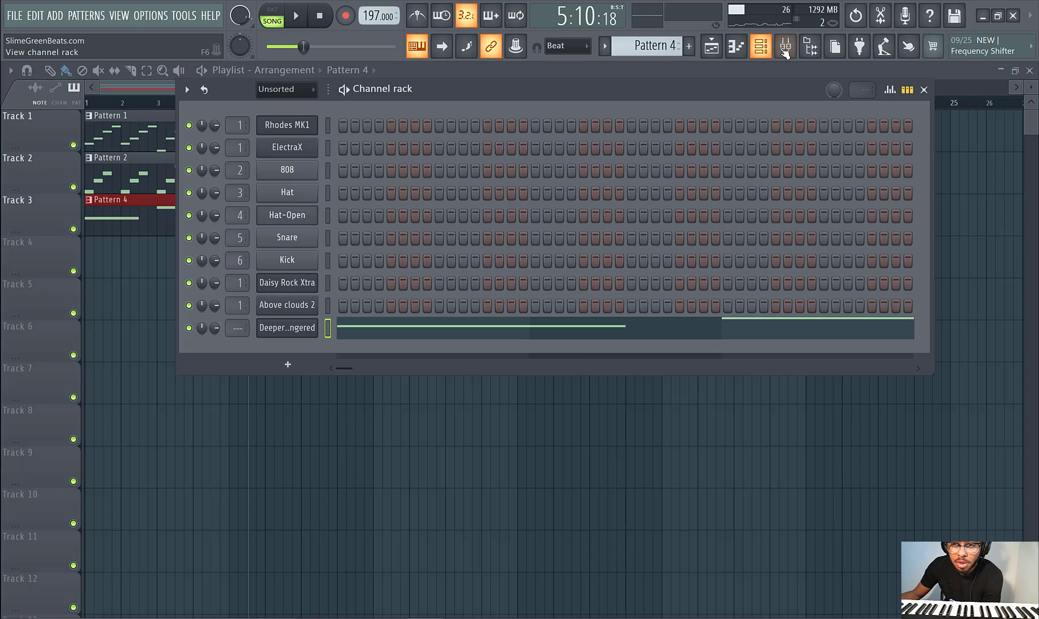
{"action": "key", "text": "F9"}
{"action": "key", "text": "F6"}
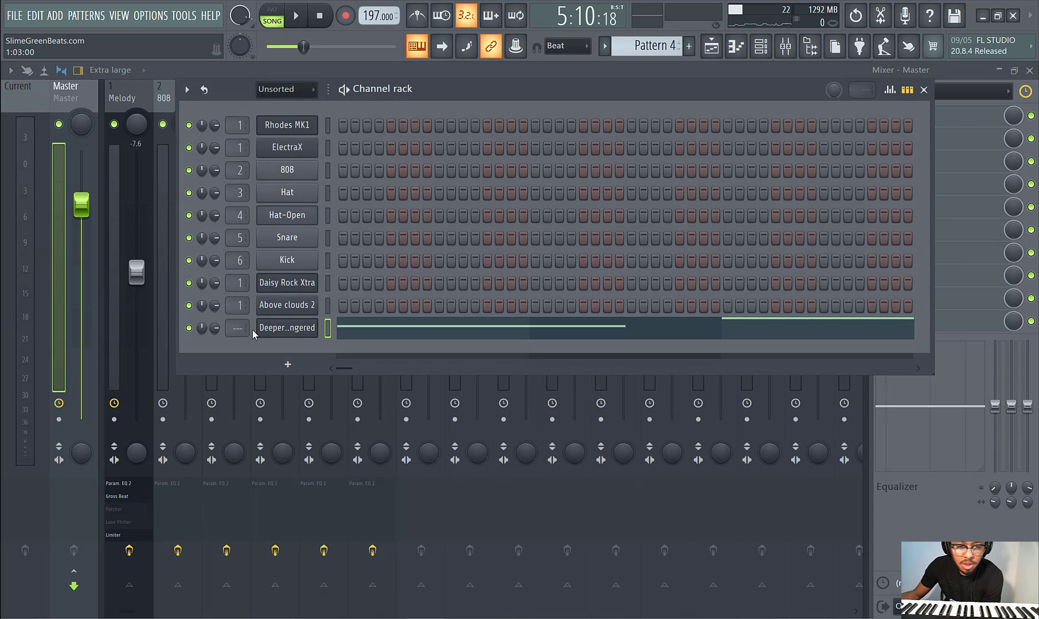
{"action": "scroll", "coordinate": [236, 328], "scroll_direction": "up", "scroll_amount": 3}
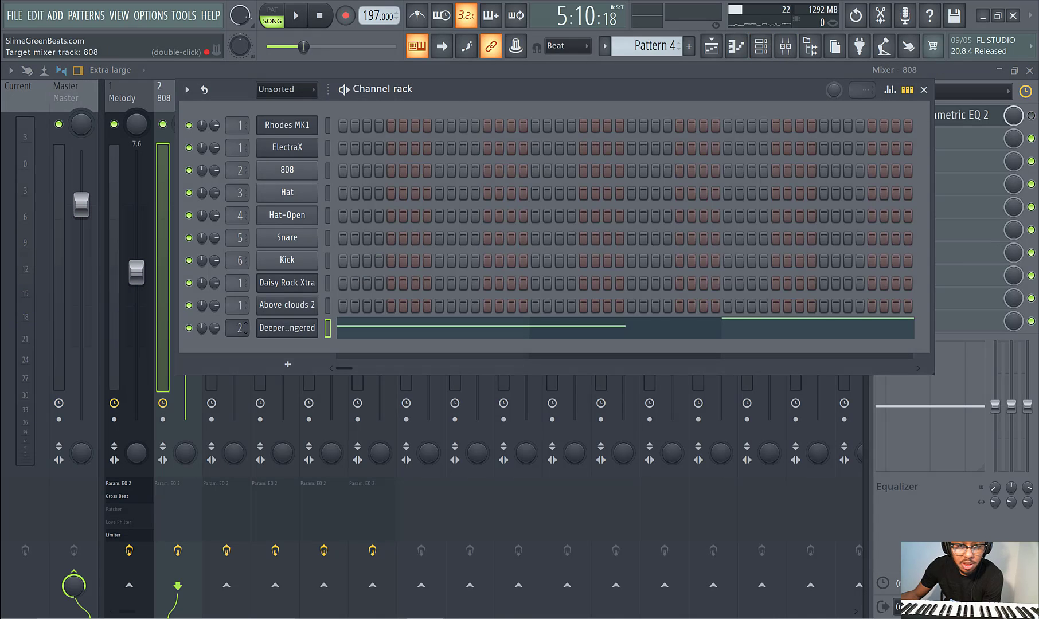
{"action": "left_click_drag", "start_coordinate": [461, 97], "coordinate": [565, 197]}
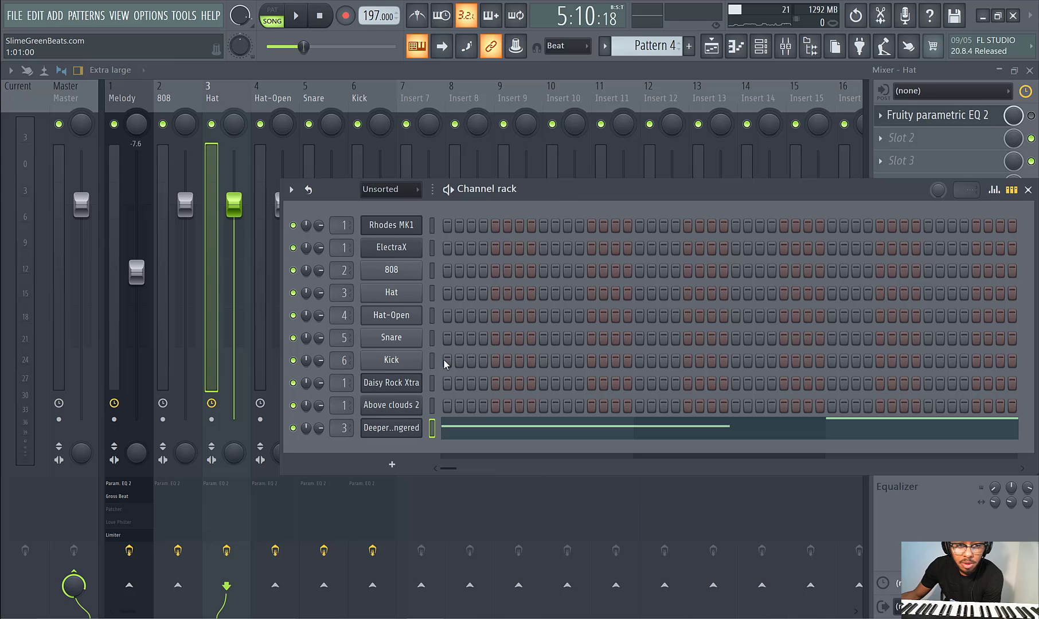
{"action": "left_click_drag", "start_coordinate": [341, 434], "coordinate": [341, 440]}
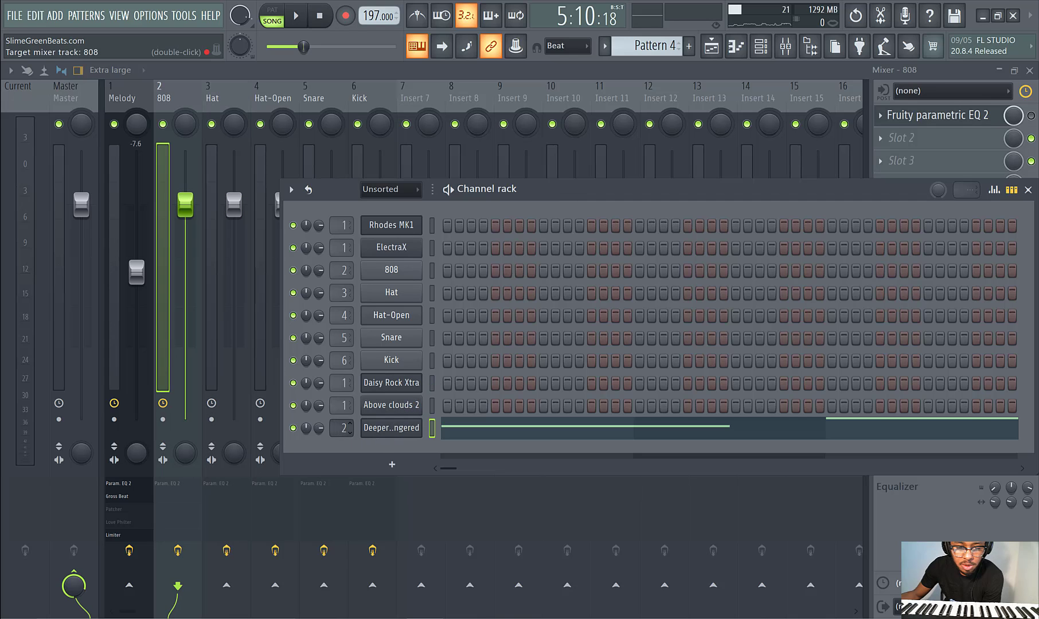
- Lock the FLEX bass's output setting against preset changes and lower its output level to balance it with the melody during playback
{"action": "left_click", "coordinate": [392, 428]}
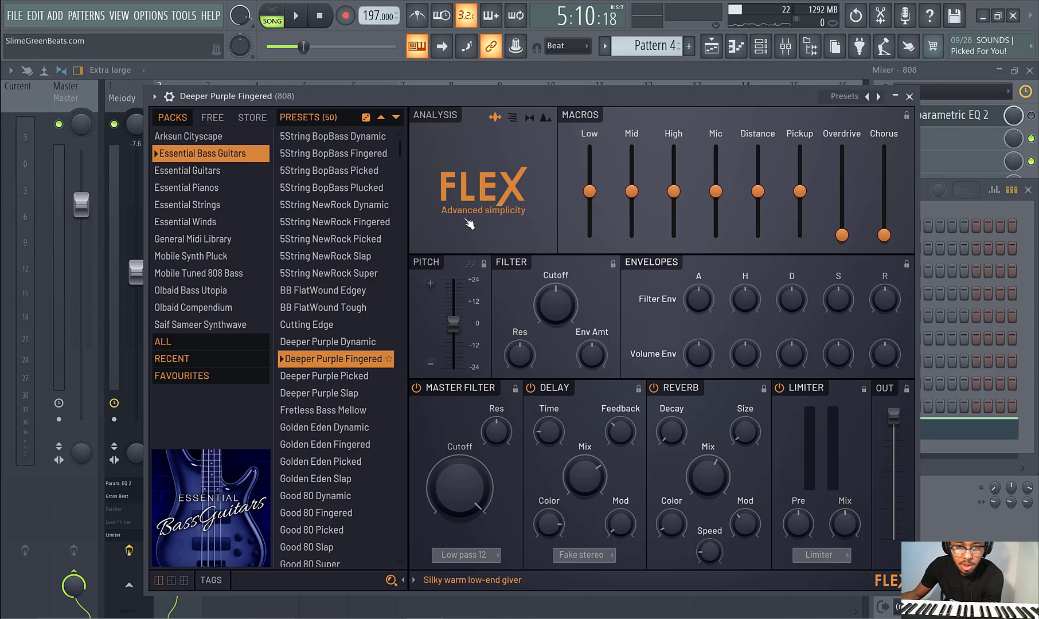
{"action": "left_click", "coordinate": [322, 27]}
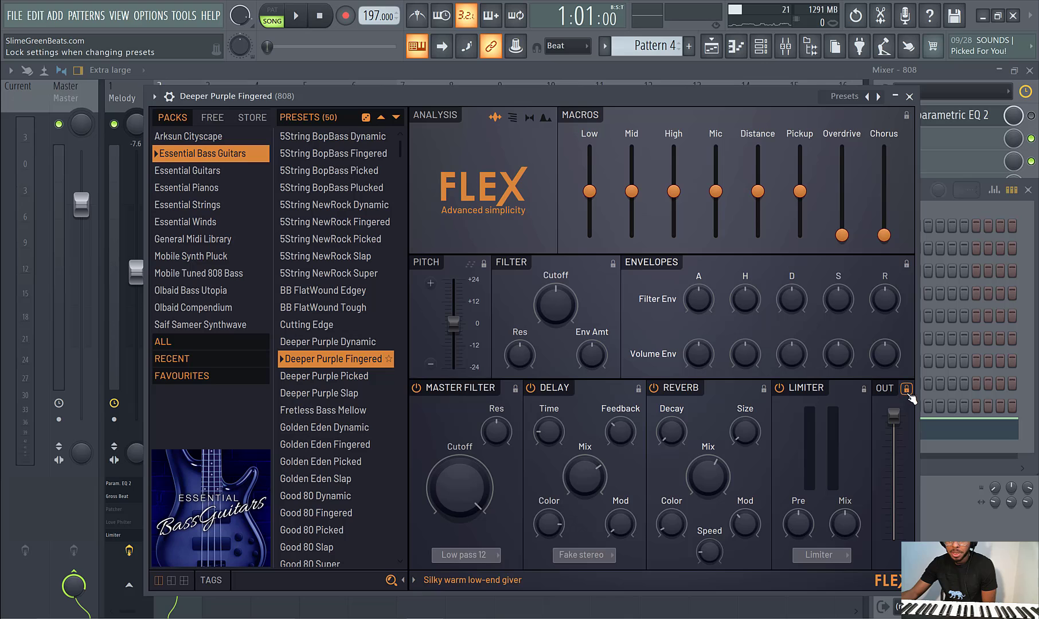
{"action": "left_click_drag", "start_coordinate": [893, 423], "coordinate": [897, 428]}
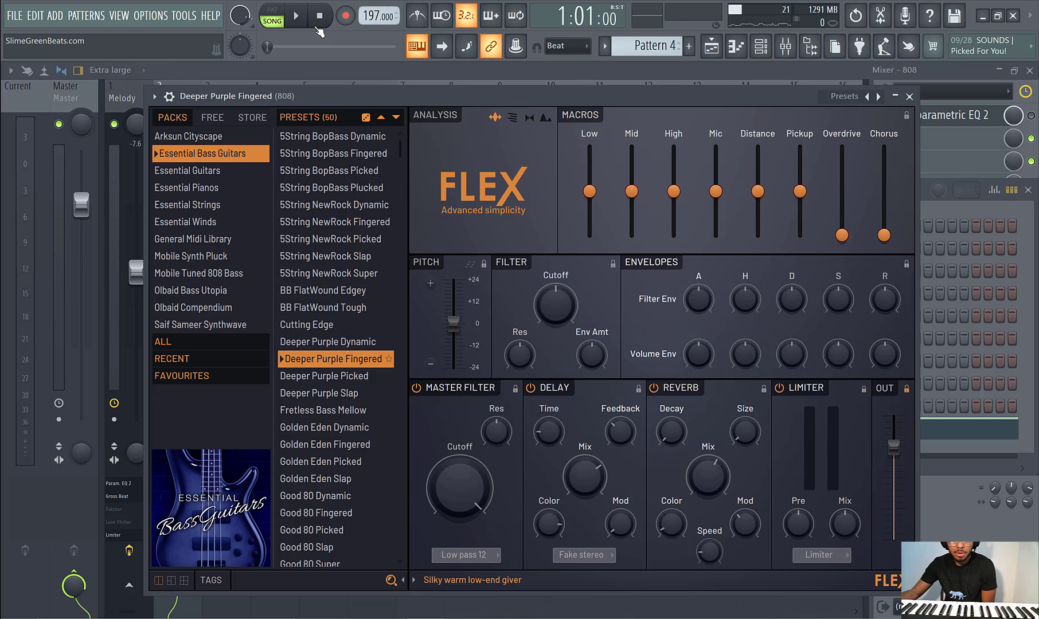
{"action": "left_click", "coordinate": [278, 20]}
{"action": "left_click", "coordinate": [296, 18]}
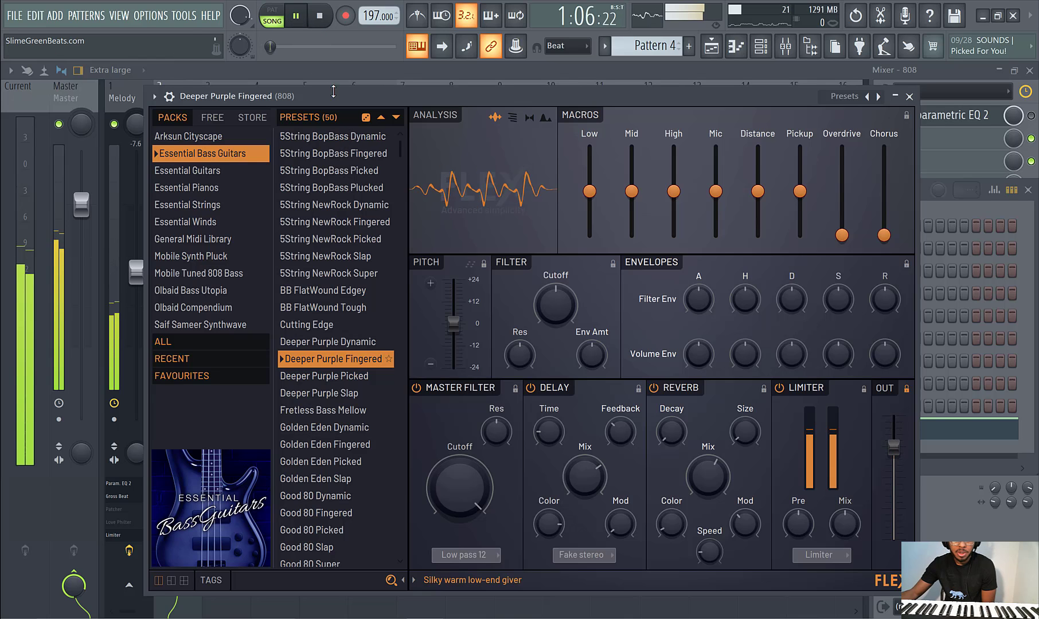
{"action": "mouse_move", "coordinate": [340, 98]}
{"action": "left_mouse_down"}
{"action": "mouse_move", "coordinate": [483, 185]}
{"action": "mouse_move", "coordinate": [526, 137]}
{"action": "left_mouse_up"}
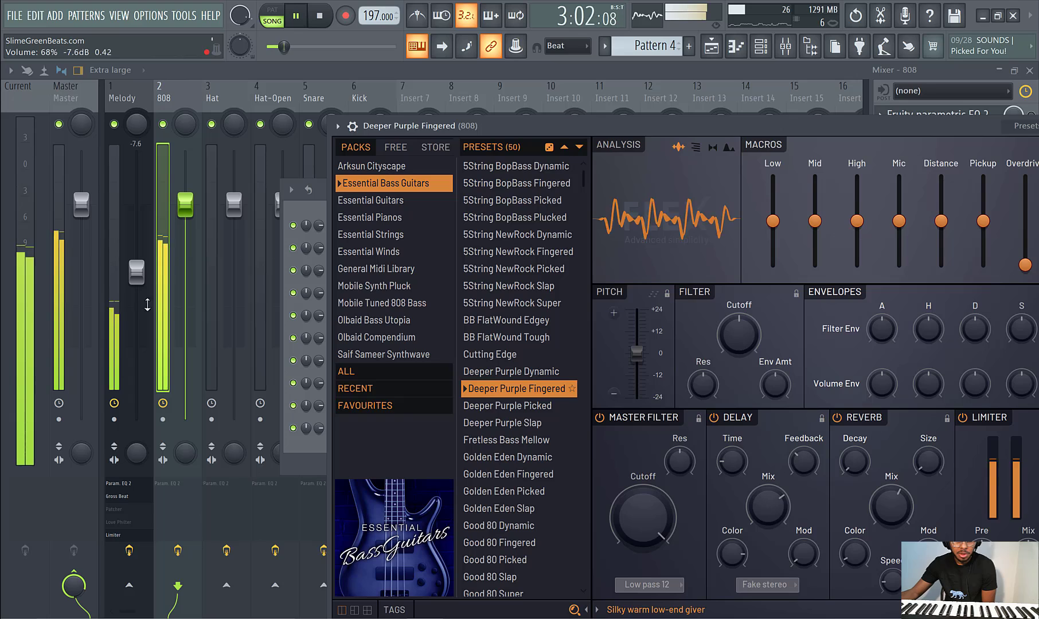
{"action": "left_click_drag", "start_coordinate": [806, 118], "coordinate": [709, 65]}
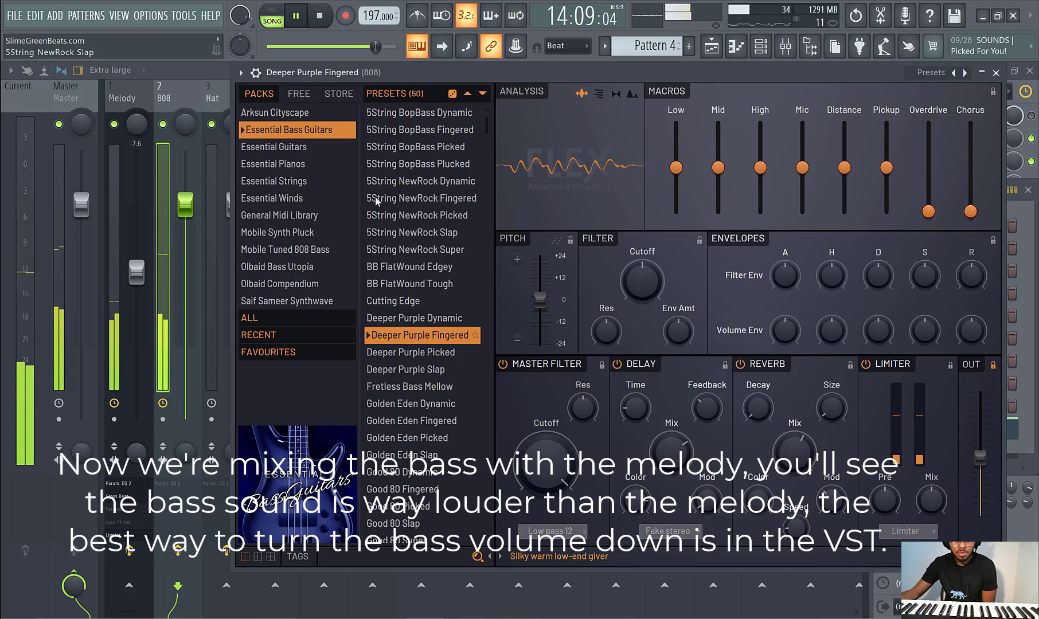
- Cut the highs of the 808 mixer track by pulling band 7 of its Fruity parametric EQ 2 down to the bottom of the range
{"action": "left_click", "coordinate": [182, 85]}
{"action": "left_click", "coordinate": [910, 142]}
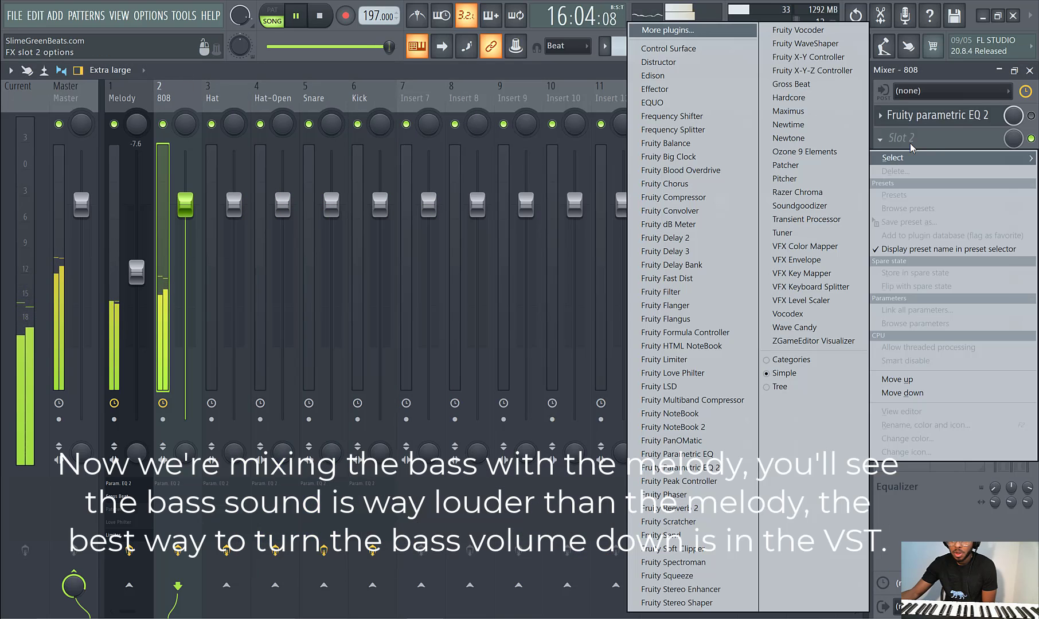
{"action": "left_click", "coordinate": [912, 141]}
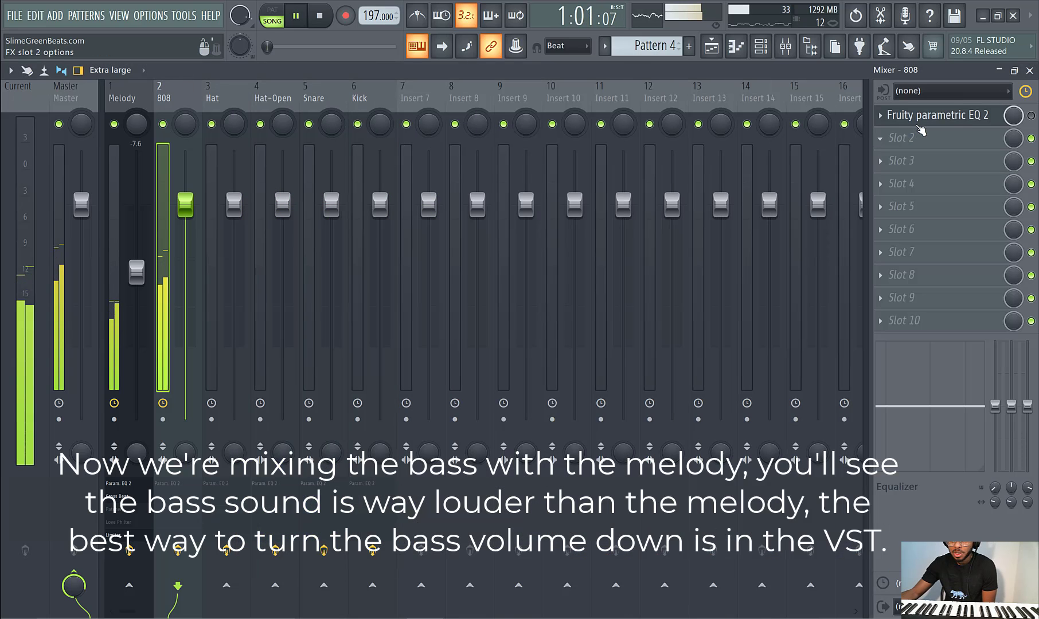
{"action": "left_click", "coordinate": [967, 118]}
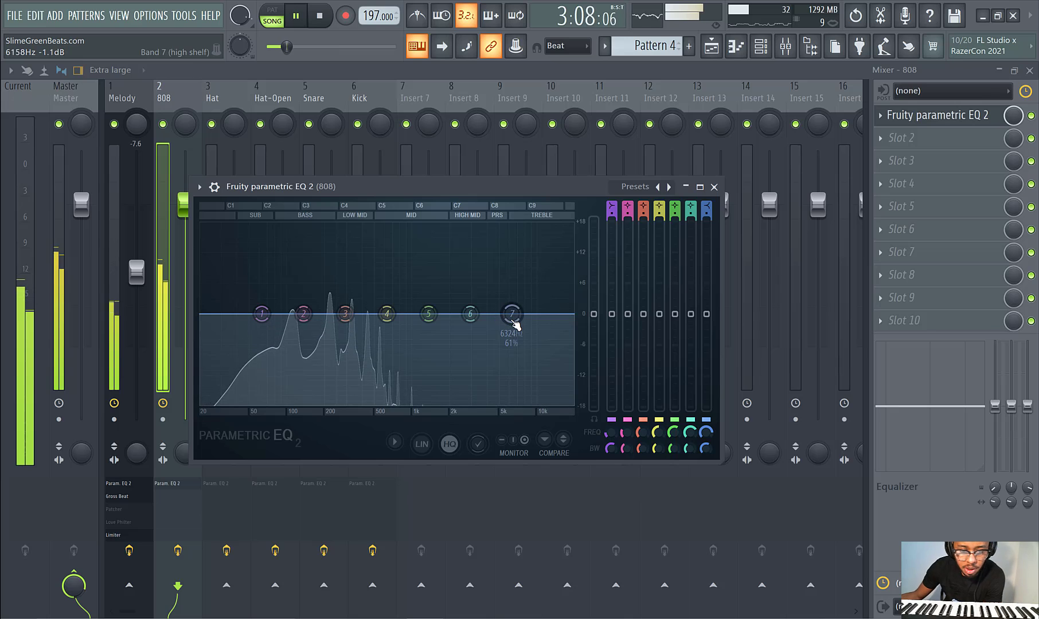
{"action": "left_click_drag", "start_coordinate": [515, 324], "coordinate": [491, 404]}
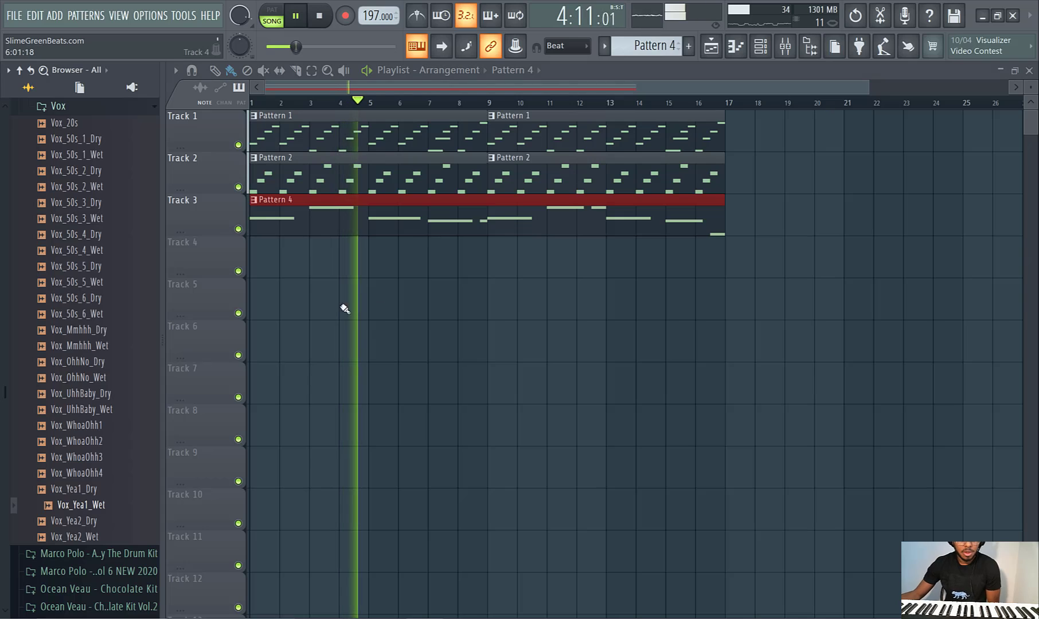
- Audition kick samples from the Kicks folder of the DECAP Drums Knock Vol. 9 kit, including Mid High Punch Kick and Shake The Room Stomp Kick
{"action": "scroll", "coordinate": [116, 279], "scroll_direction": "up", "scroll_amount": 5}
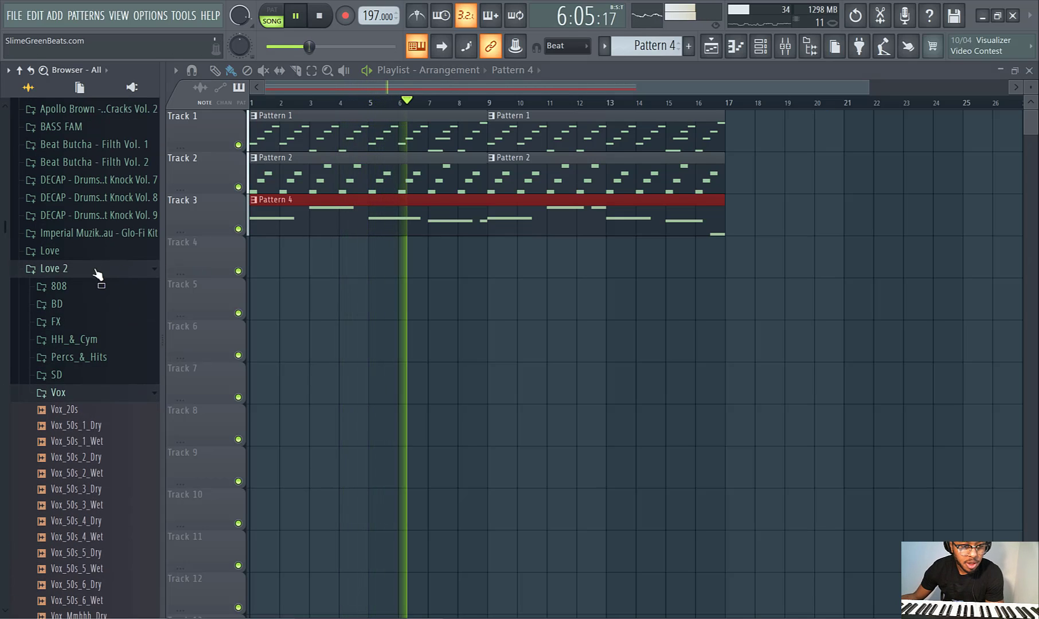
{"action": "left_click", "coordinate": [98, 220]}
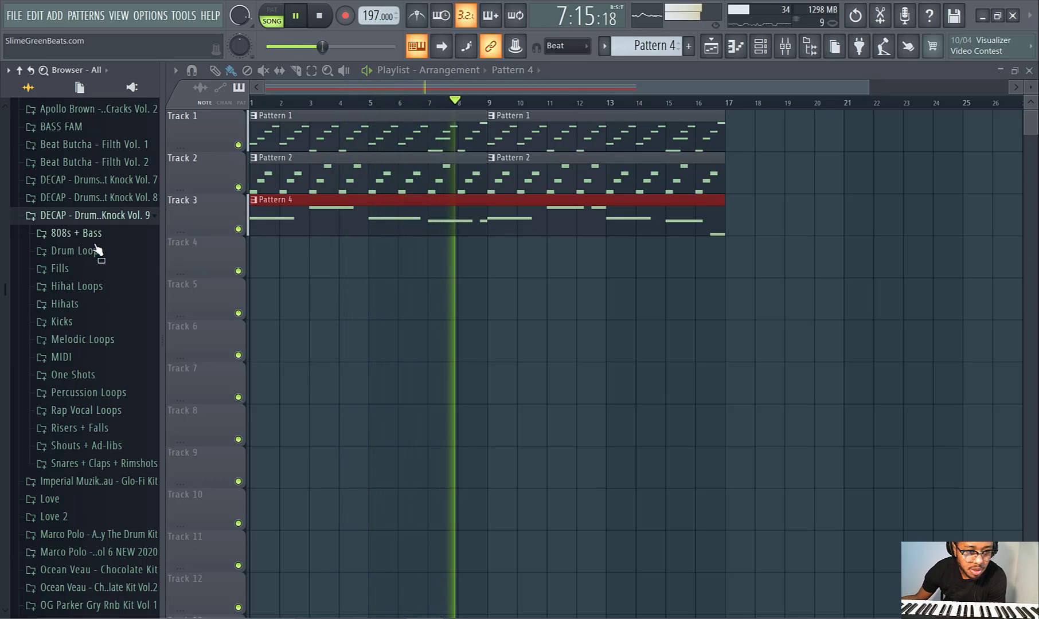
{"action": "left_click", "coordinate": [101, 322]}
{"action": "left_click", "coordinate": [75, 360]}
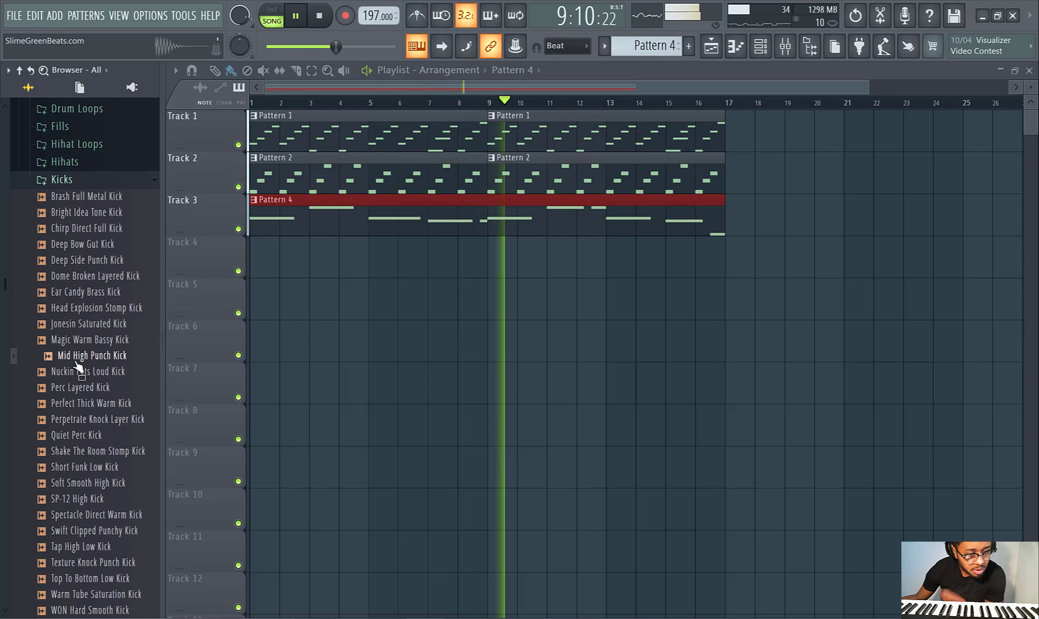
{"action": "left_click", "coordinate": [92, 435]}
{"action": "left_click", "coordinate": [100, 447]}
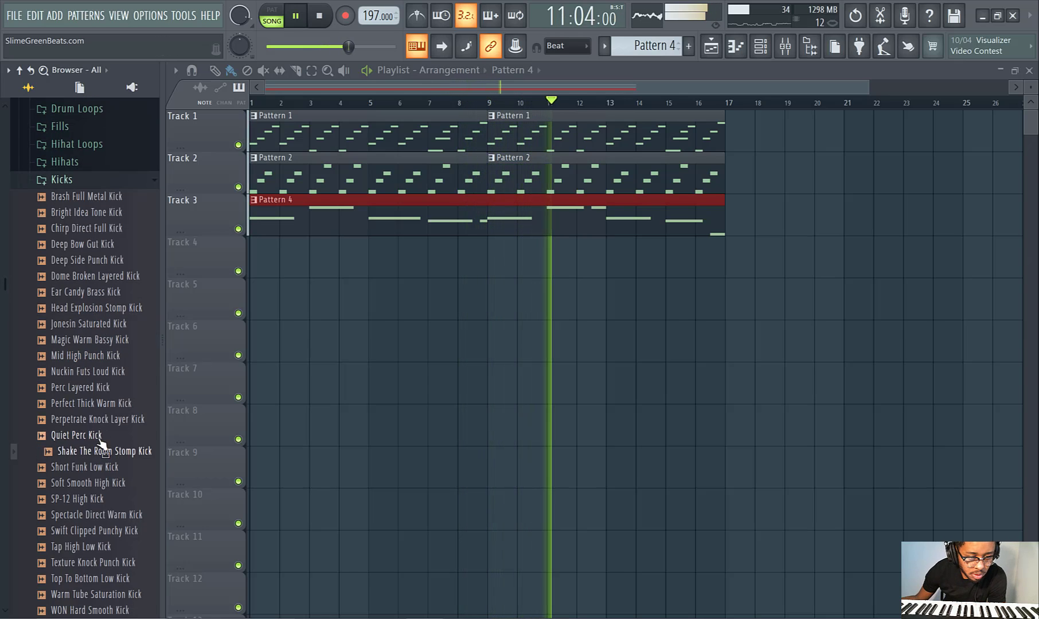
{"action": "right_click", "coordinate": [420, 290]}
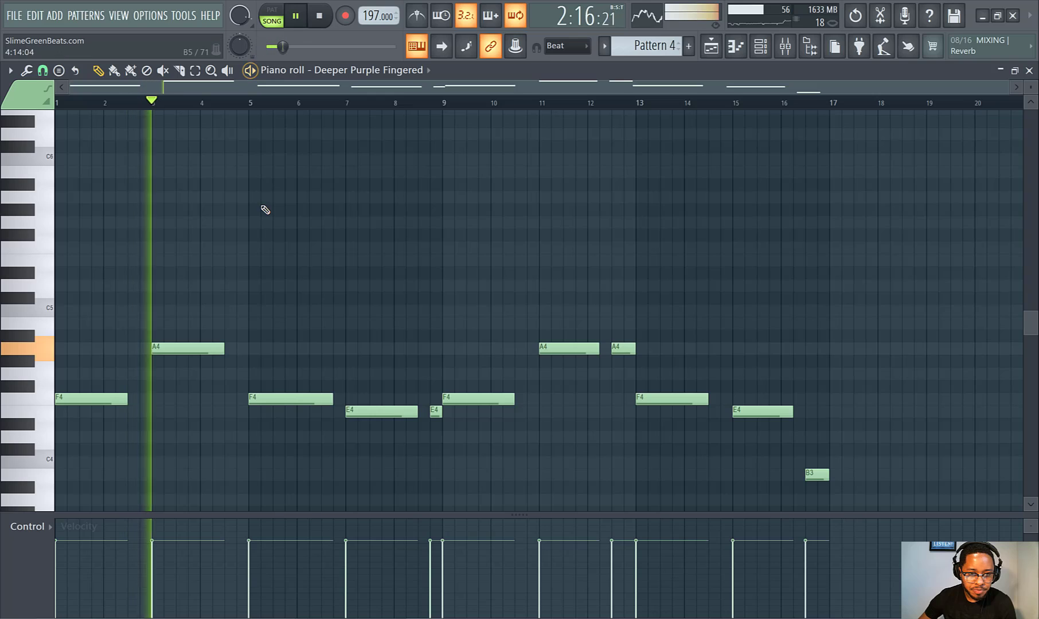
- Save the project in Downloads as an FL Studio song file named "one time"
{"action": "scroll", "coordinate": [227, 192], "scroll_direction": "down", "scroll_amount": 1}
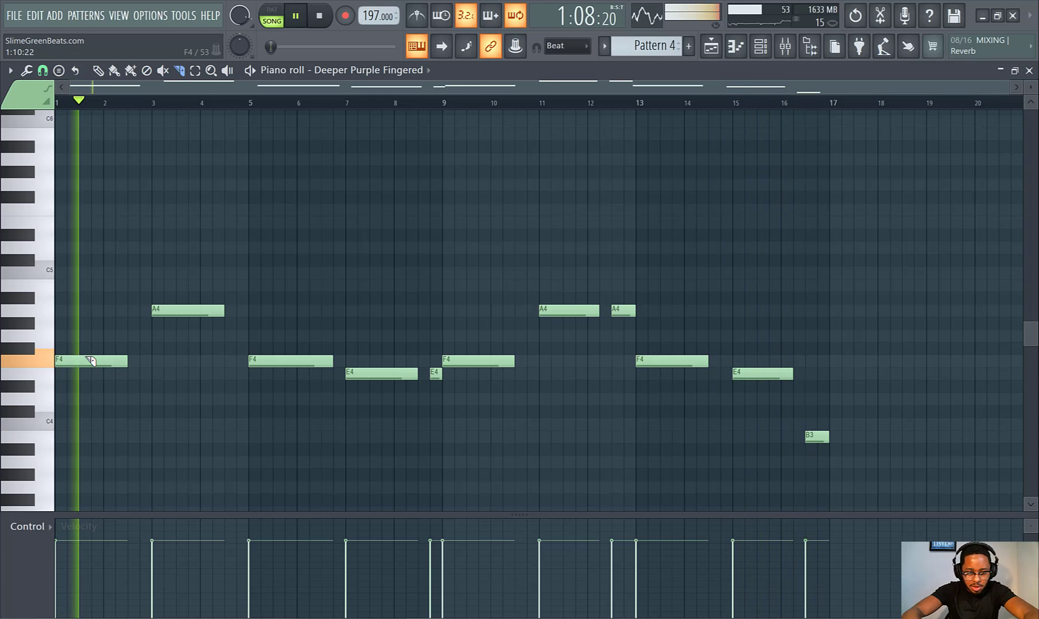
{"action": "key", "text": "ctrl+s"}
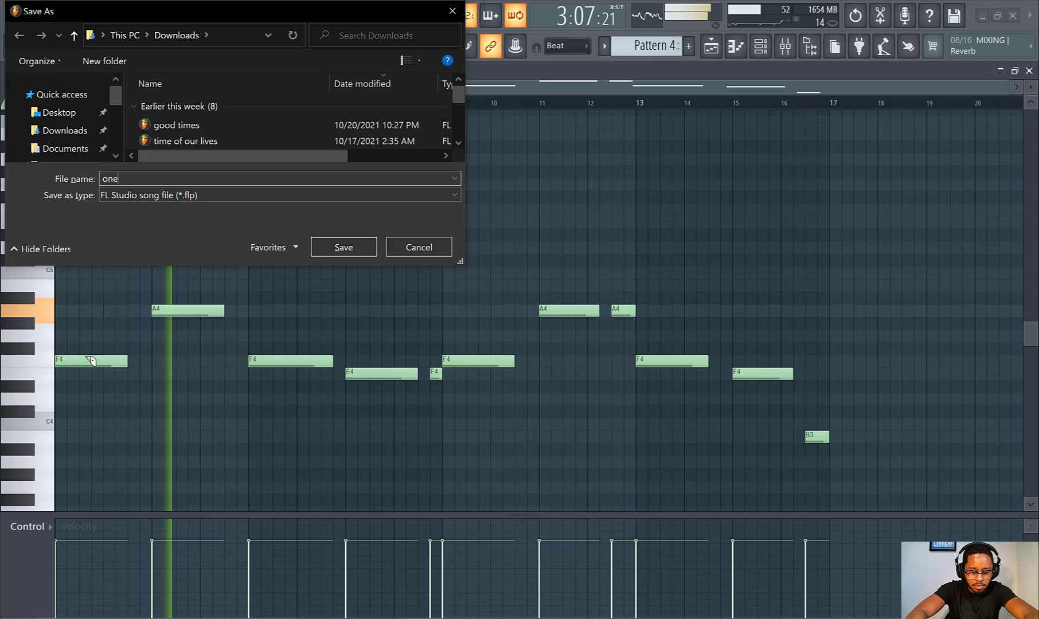
{"action": "type", "text": "one time"}
{"action": "key", "text": "Return"}
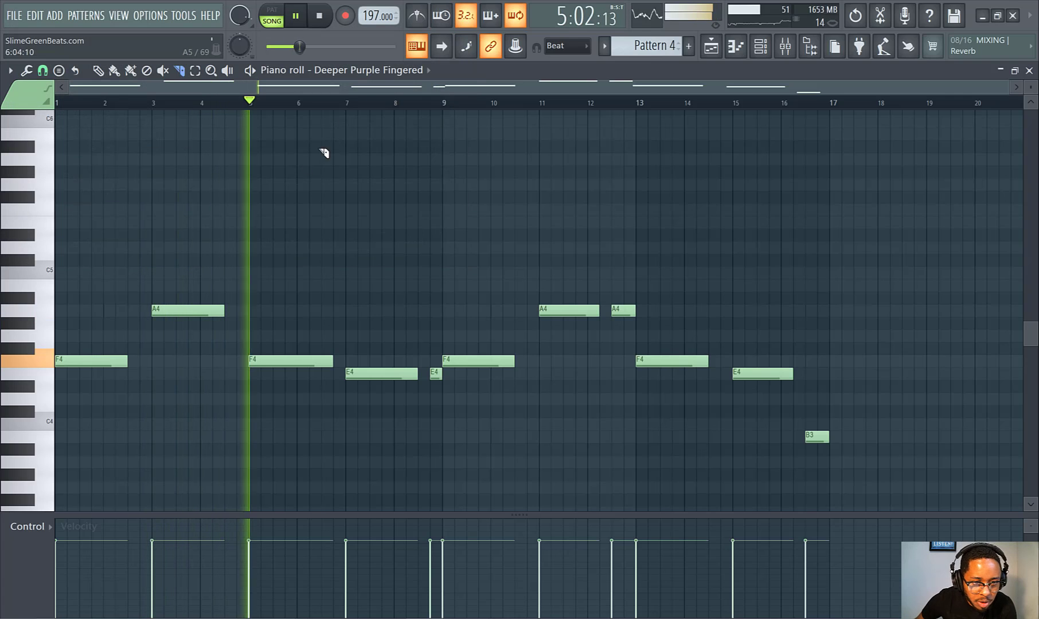
- Restart playback and slice the F4 note at bar 1 and the A4 note at bar 3 into three parts each, at the kick hits
{"action": "left_click", "coordinate": [325, 21]}
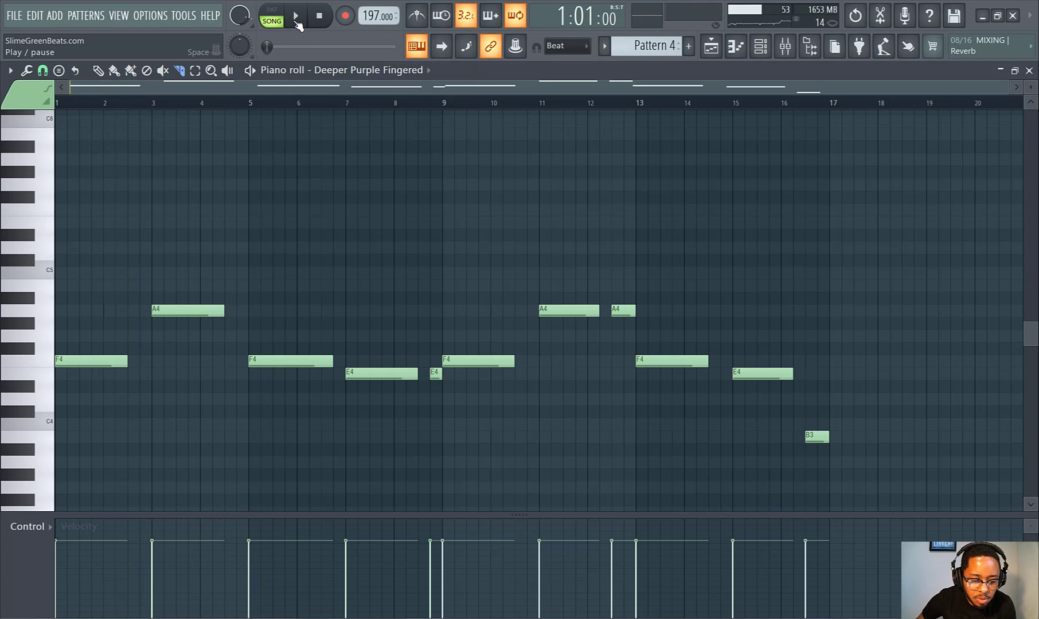
{"action": "left_click", "coordinate": [80, 370]}
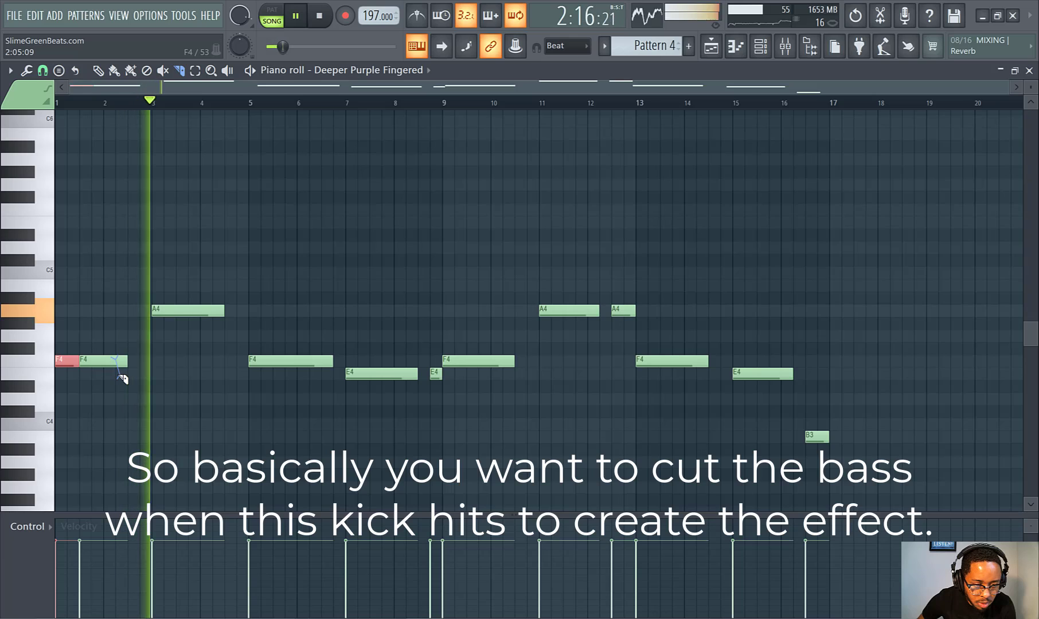
{"action": "left_click_drag", "start_coordinate": [122, 378], "coordinate": [121, 378]}
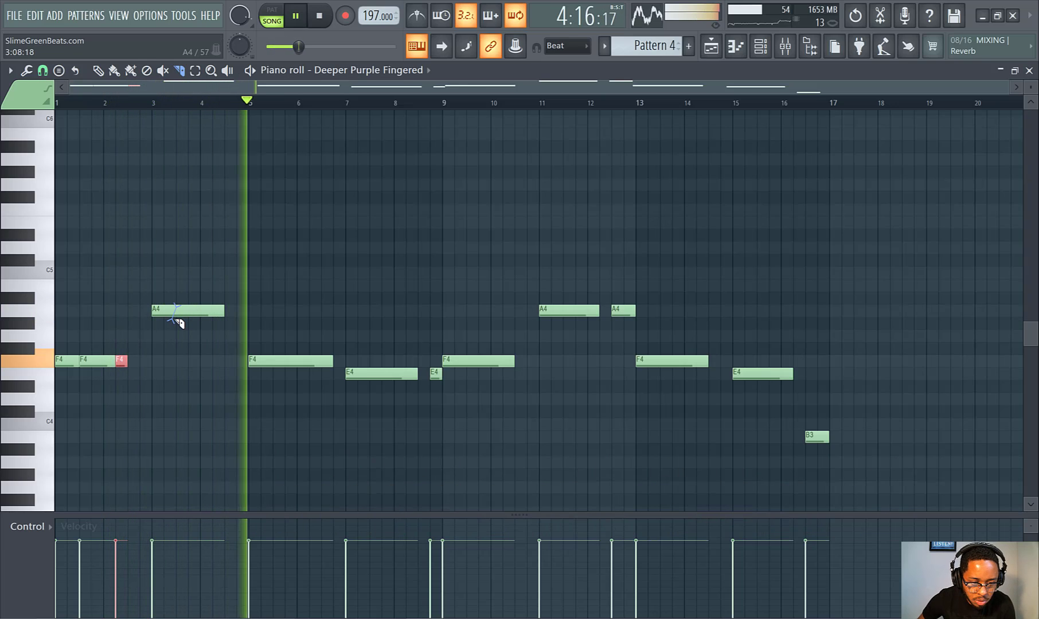
{"action": "left_click", "coordinate": [176, 313]}
{"action": "left_click", "coordinate": [212, 313]}
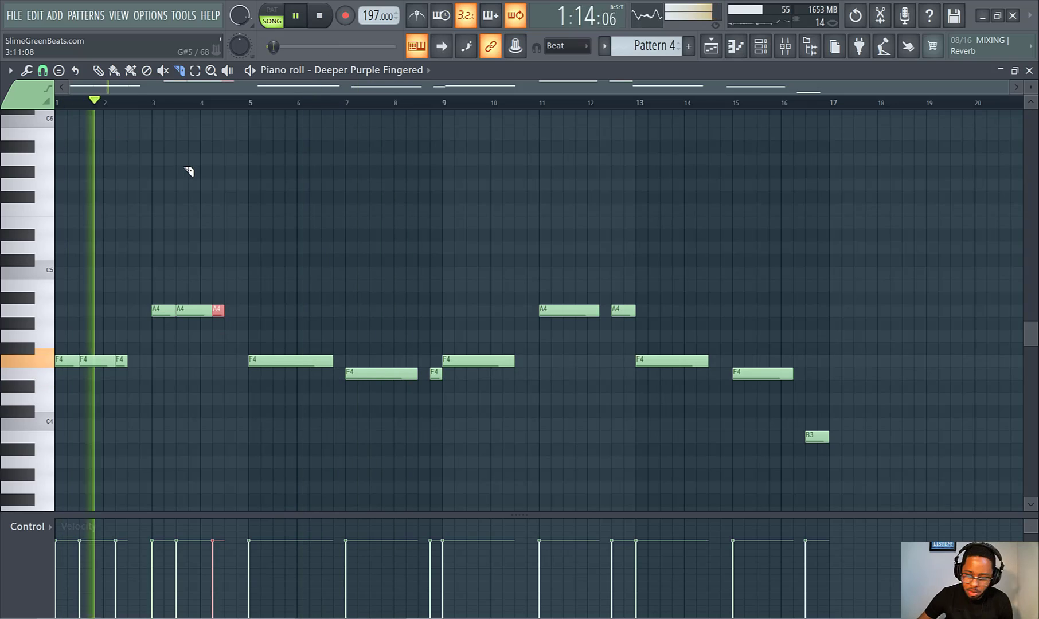
- Slice the F4 note at bar 5 and the E4 note at bar 7 into three parts each, and cut the F4 note at bar 9
{"action": "left_click", "coordinate": [273, 360]}
{"action": "left_click", "coordinate": [309, 360]}
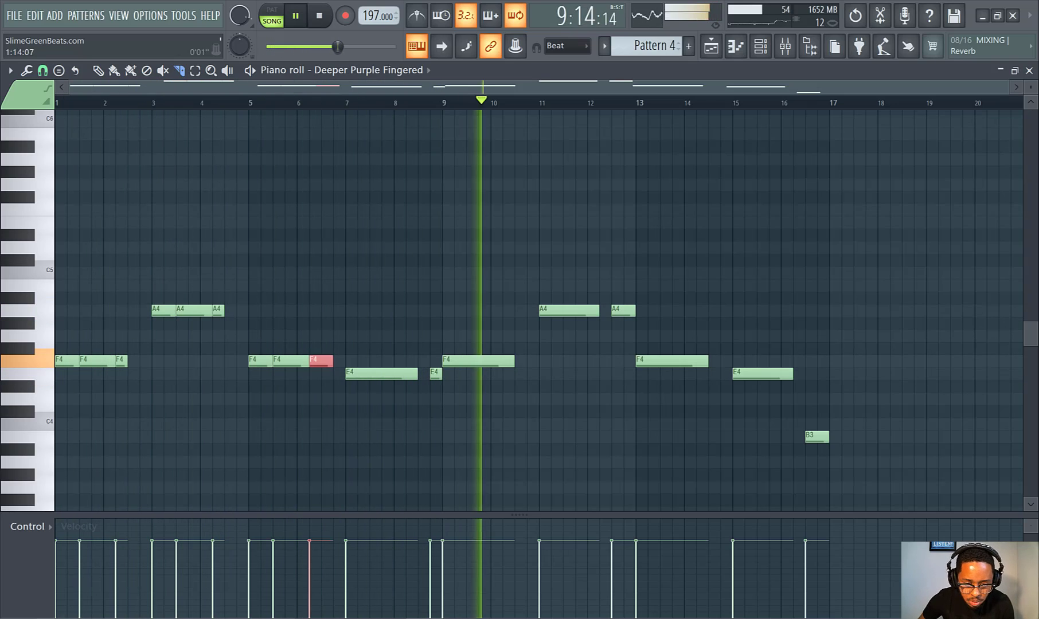
{"action": "left_click", "coordinate": [370, 373]}
{"action": "left_click", "coordinate": [405, 373]}
{"action": "left_click", "coordinate": [466, 360]}
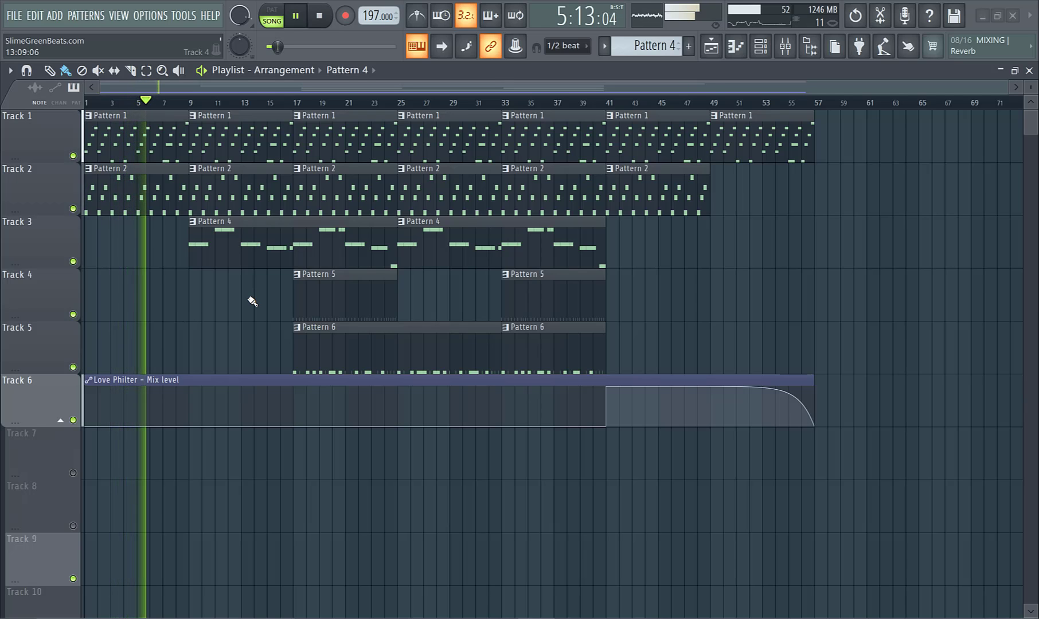
- Open the Pattern 4 bass clip in the piano roll and examine its sliced notes during playback
{"action": "scroll", "coordinate": [252, 300], "scroll_direction": "up", "scroll_amount": 4}
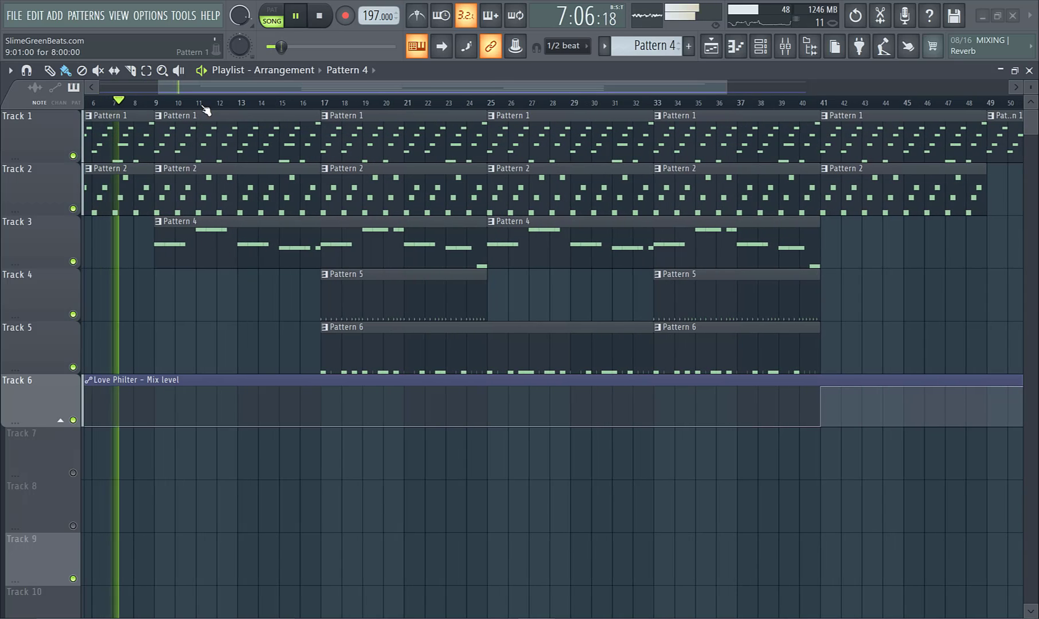
{"action": "left_click_drag", "start_coordinate": [201, 88], "coordinate": [141, 87]}
{"action": "double_click", "coordinate": [271, 239]}
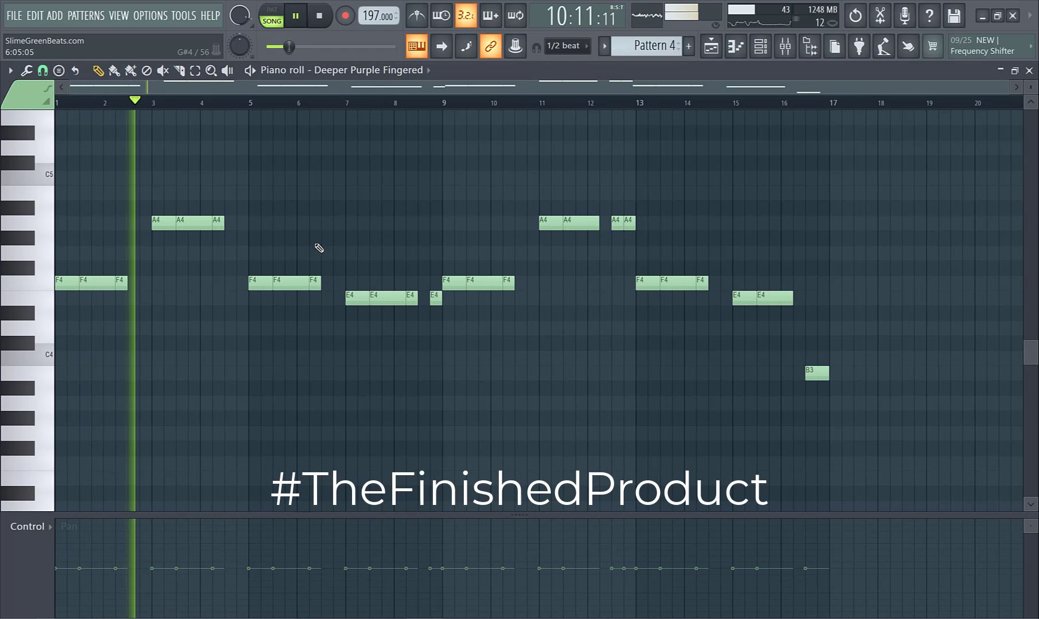
{"action": "scroll", "coordinate": [342, 287], "scroll_direction": "up", "scroll_amount": 1}
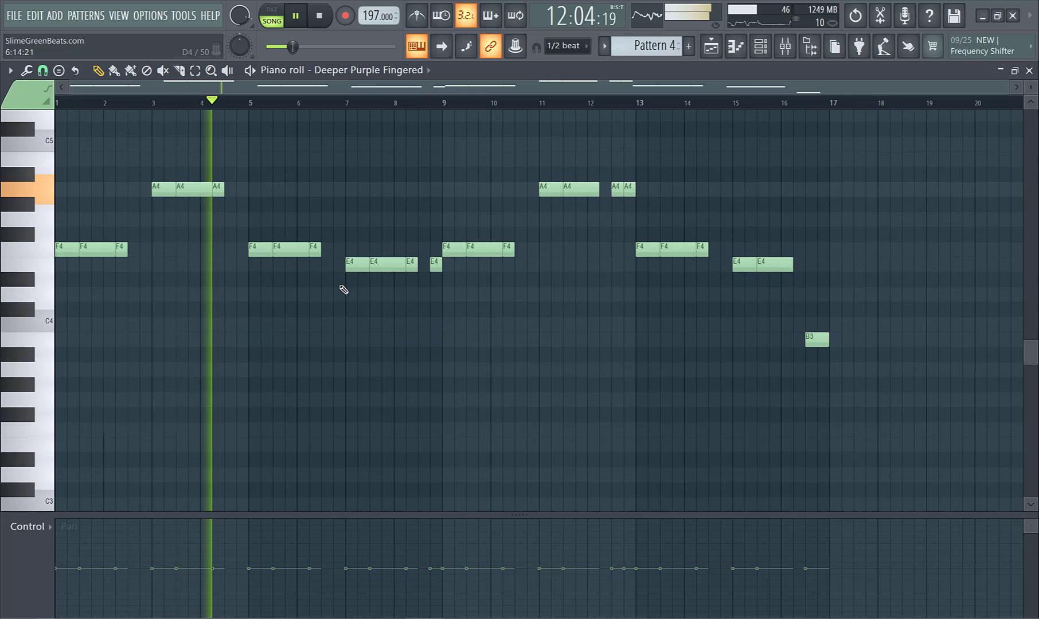
{"action": "scroll", "coordinate": [342, 290], "scroll_direction": "down", "scroll_amount": 1}
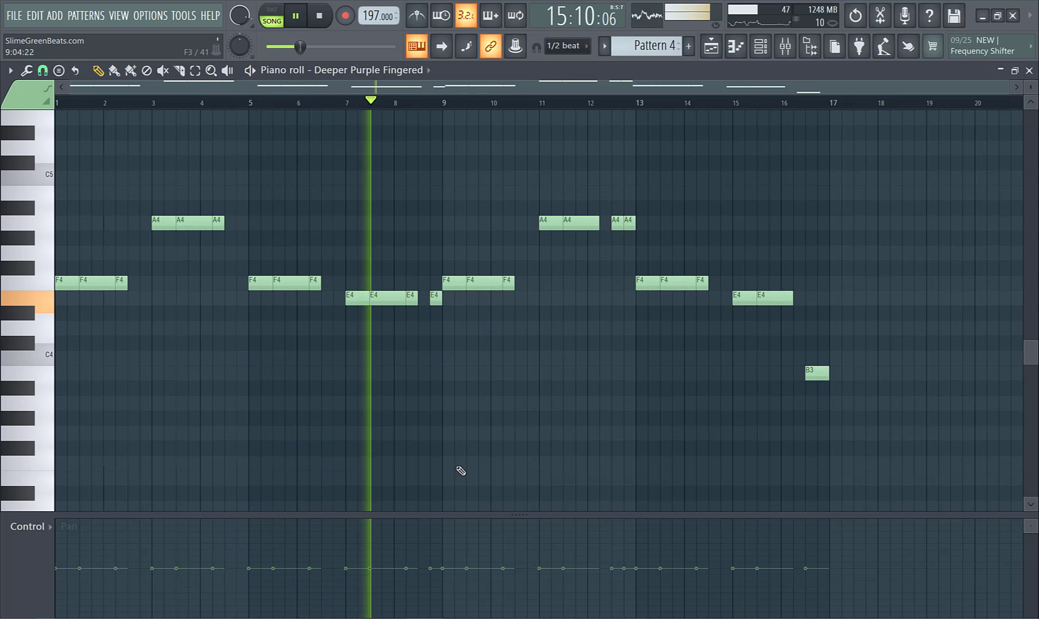
{"action": "left_click_drag", "start_coordinate": [484, 515], "coordinate": [490, 531]}
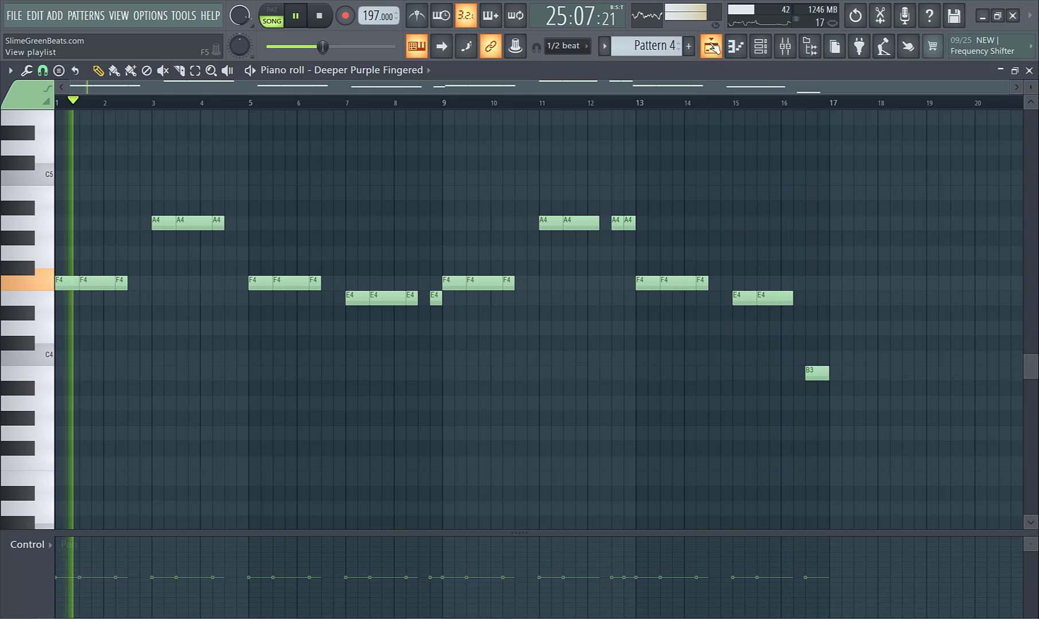
- Return to the playlist and review how the melody, bass and drum patterns are arranged across the tracks
{"action": "left_click", "coordinate": [711, 47]}
{"action": "scroll", "coordinate": [884, 260], "scroll_direction": "down", "scroll_amount": 3}
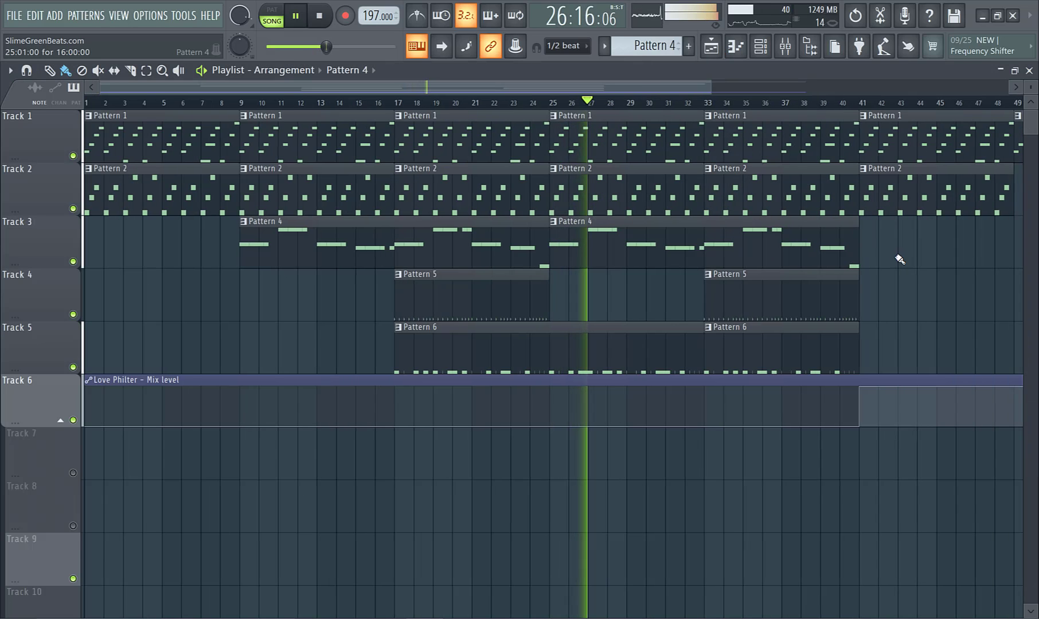
{"action": "scroll", "coordinate": [865, 264], "scroll_direction": "down", "scroll_amount": 1}
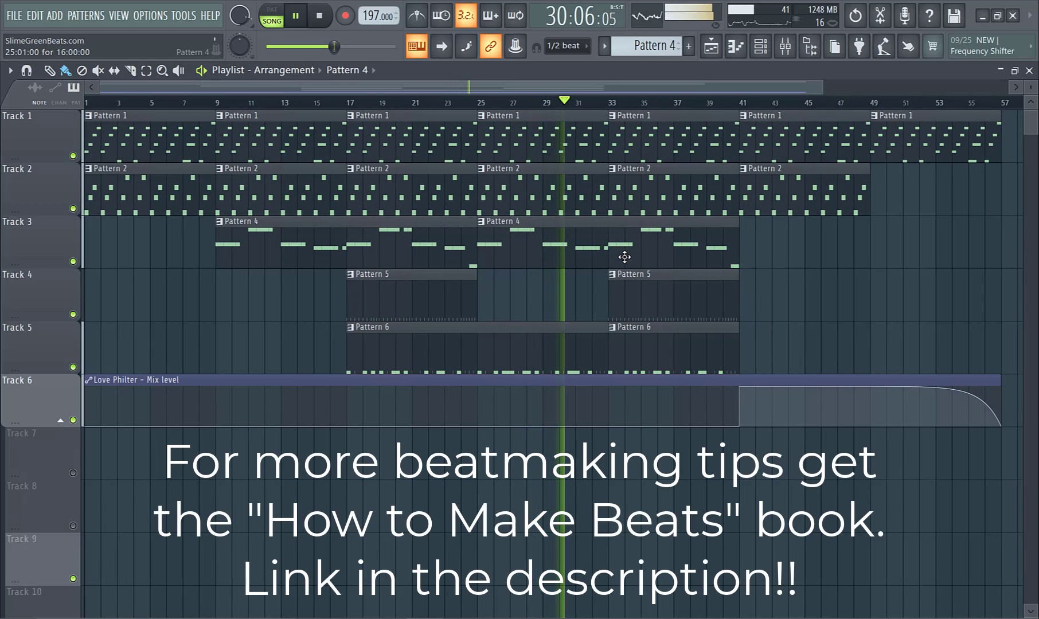
{"action": "scroll", "coordinate": [624, 256], "scroll_direction": "up", "scroll_amount": 5}
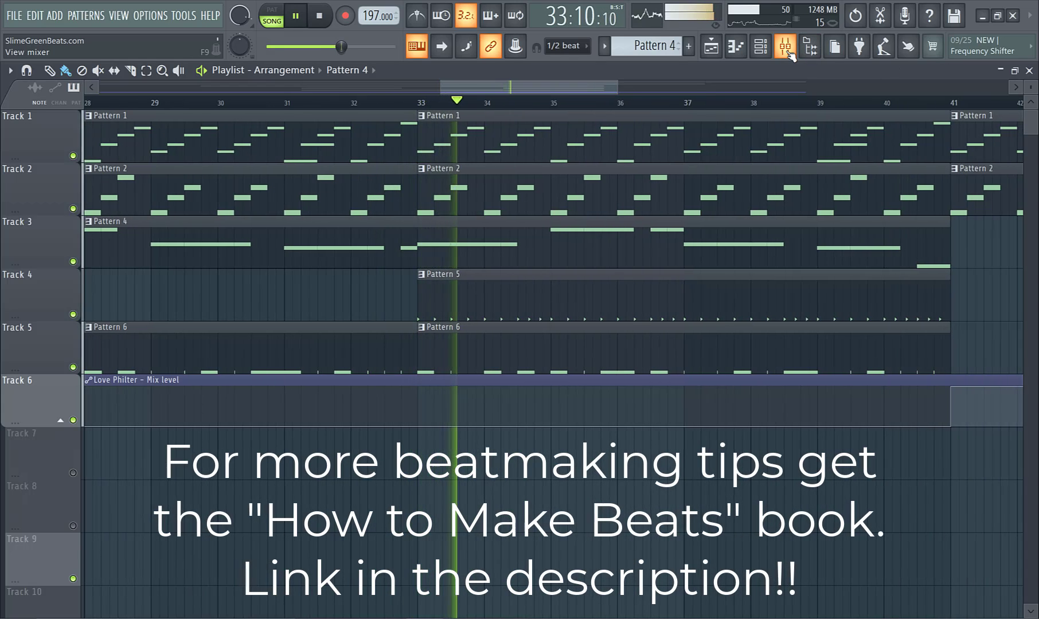
- Open Fruity parametric EQ 2 on the 808 mixer track to examine its high-cut curve
{"action": "left_click", "coordinate": [787, 49]}
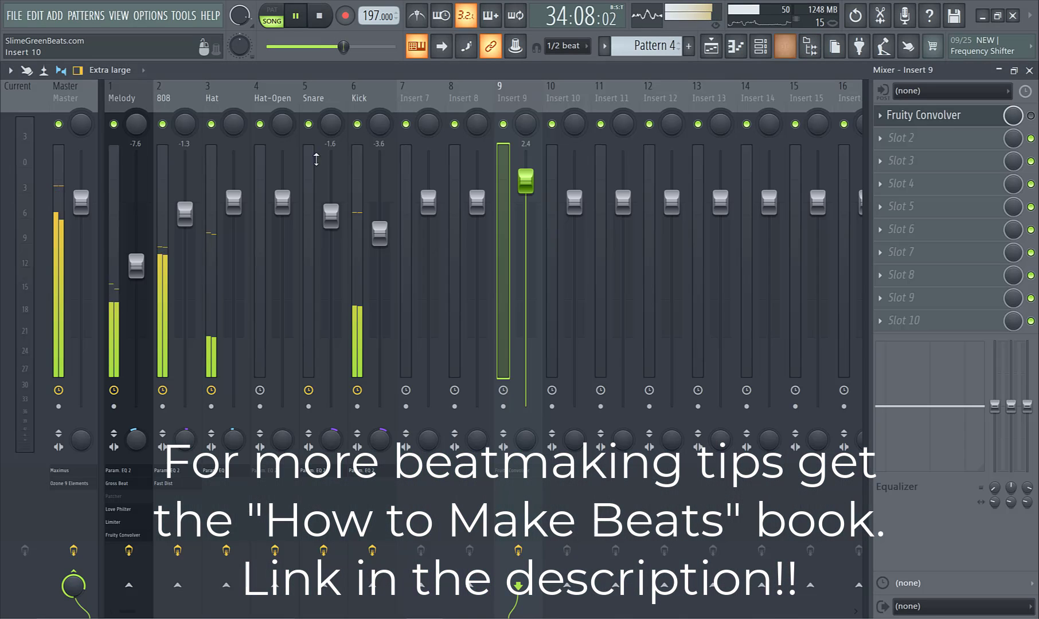
{"action": "left_click", "coordinate": [160, 230]}
{"action": "left_click", "coordinate": [920, 117]}
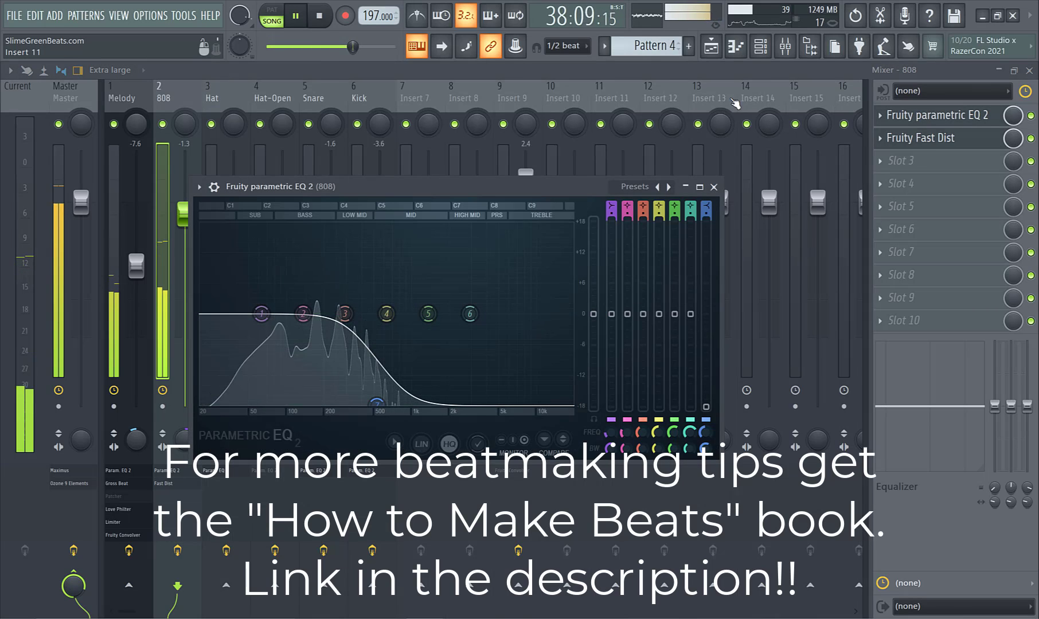
- Bring back the playlist and view the full arrangement through to its end at bar 57
{"action": "left_click", "coordinate": [717, 46]}
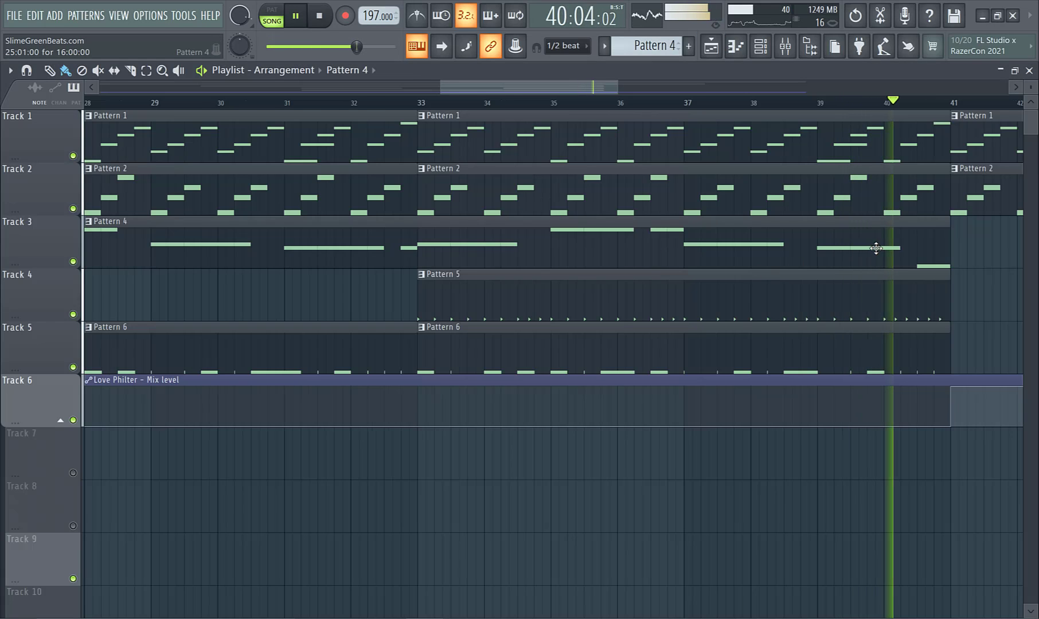
{"action": "scroll", "coordinate": [921, 262], "scroll_direction": "down", "scroll_amount": 8}
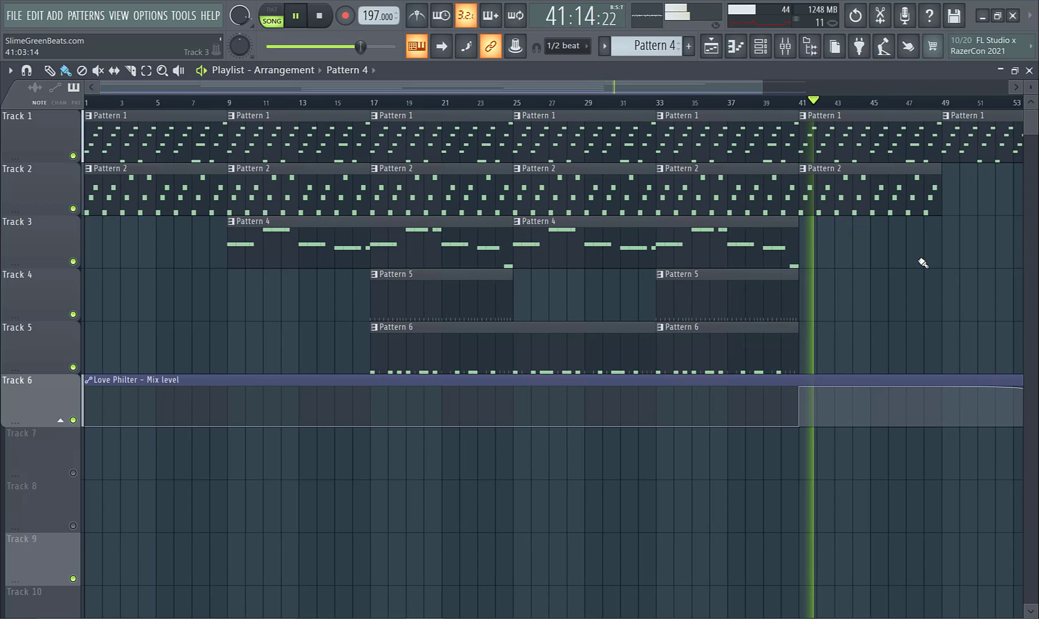
{"action": "scroll", "coordinate": [922, 263], "scroll_direction": "down", "scroll_amount": 2}
{"action": "scroll", "coordinate": [922, 263], "scroll_direction": "down", "scroll_amount": 1}
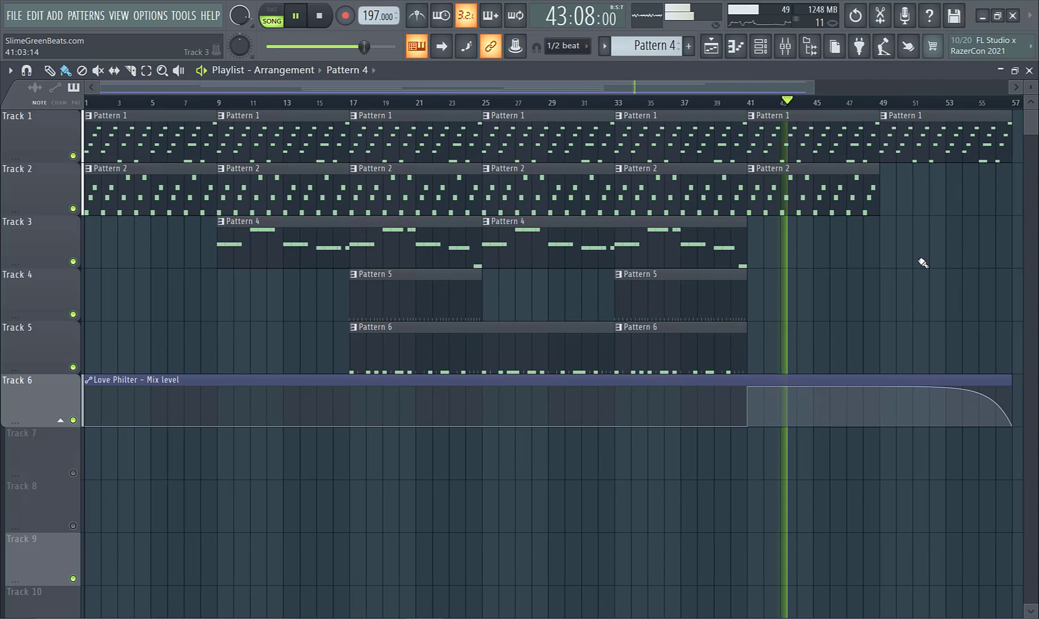